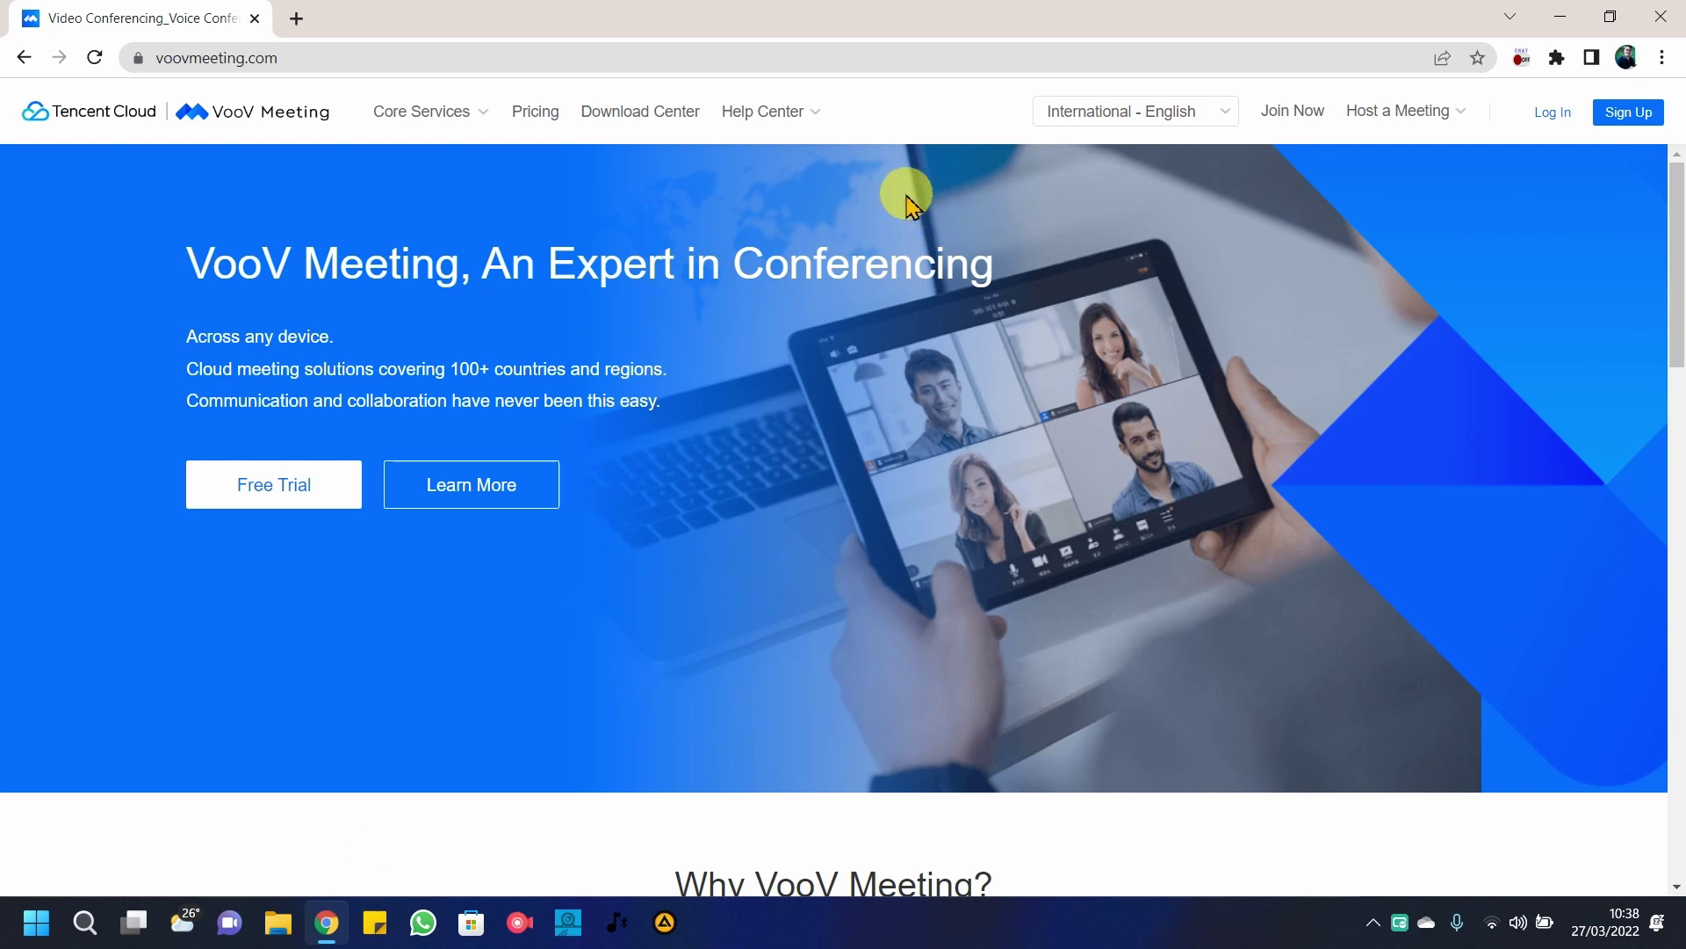
Download the VooV Meeting installer for Windows from the website's download center
left_click(663, 111)
scroll(1123, 369, "down", 3)
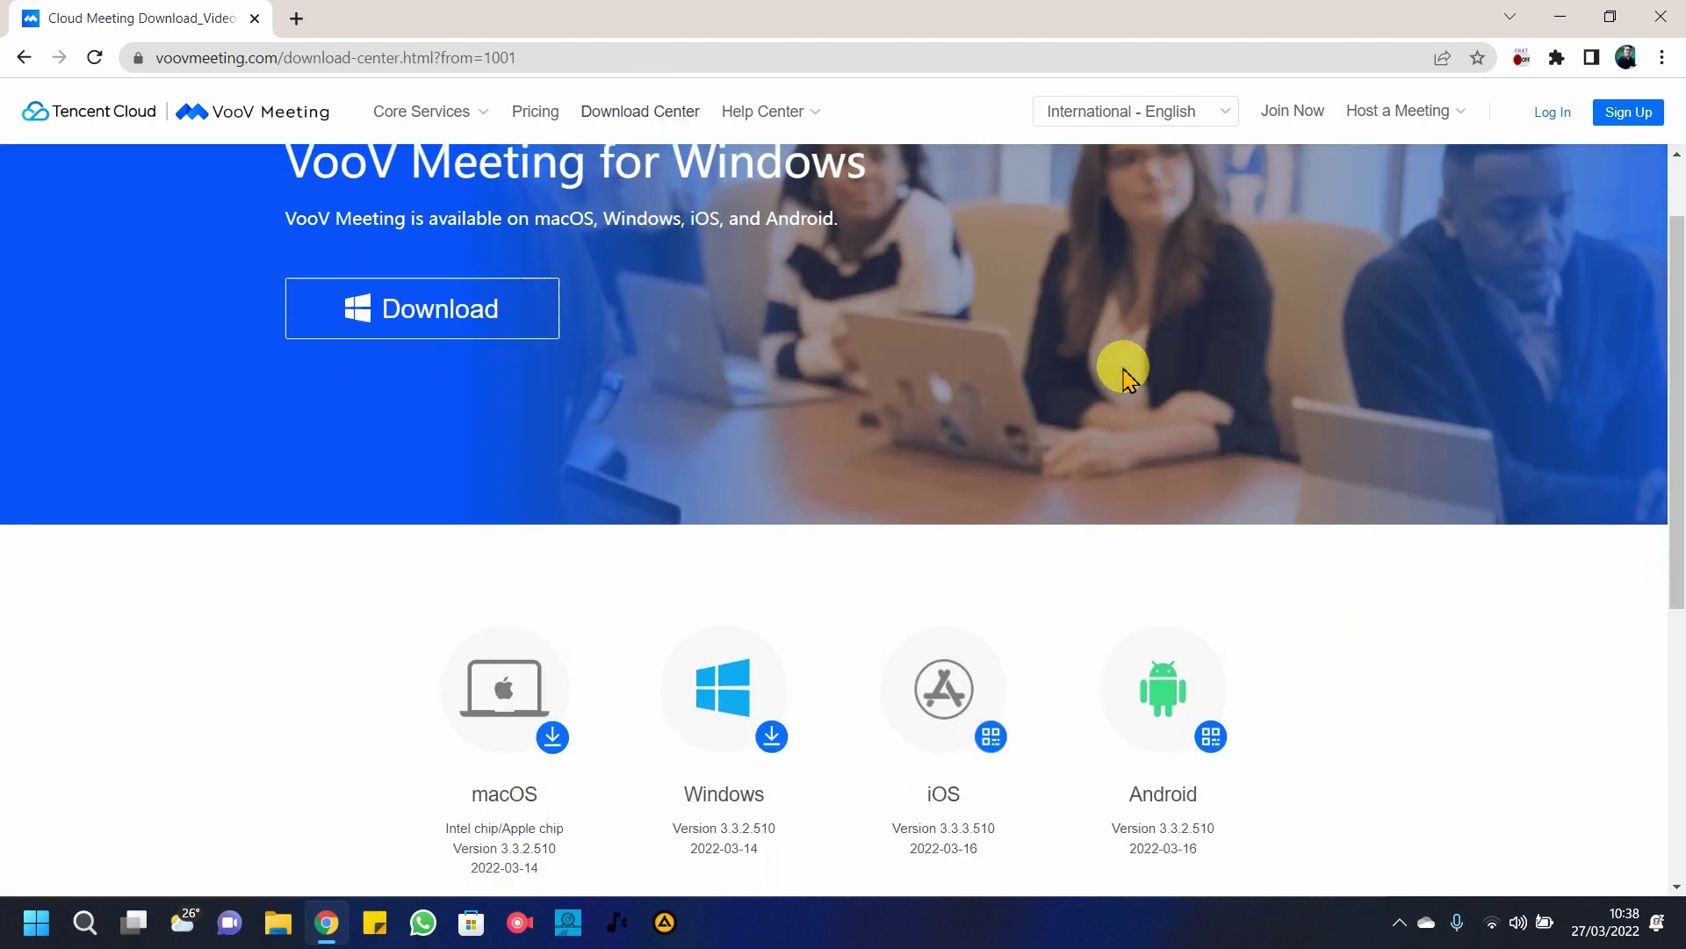
mouse_move(461, 518)
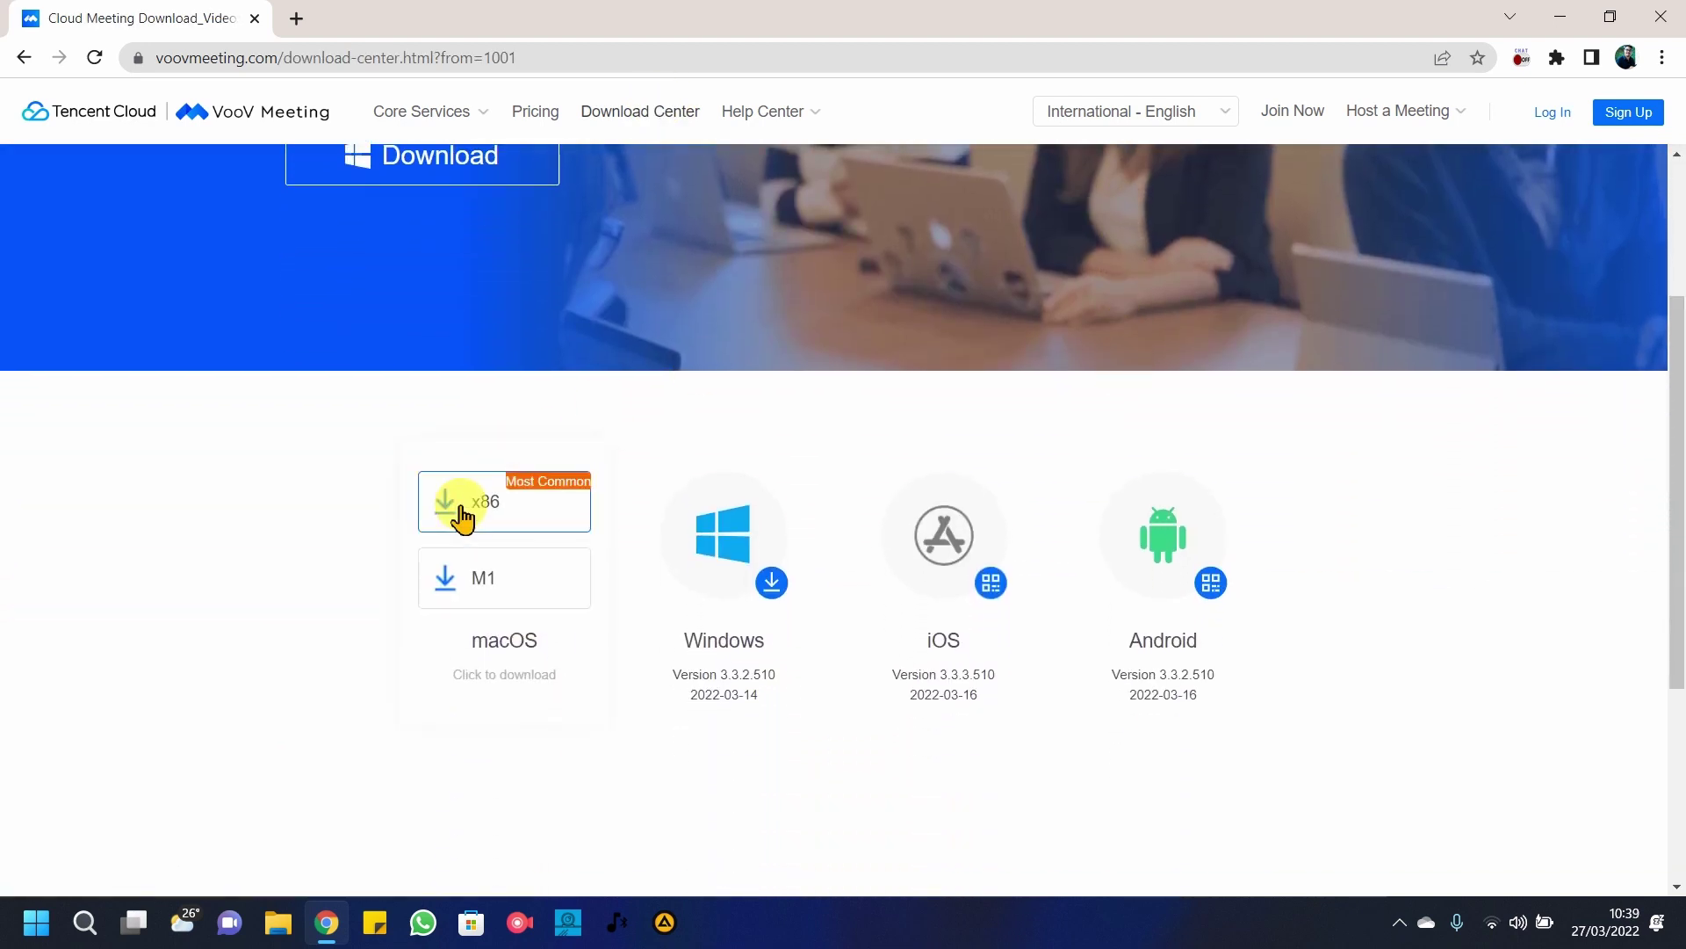
mouse_move(873, 508)
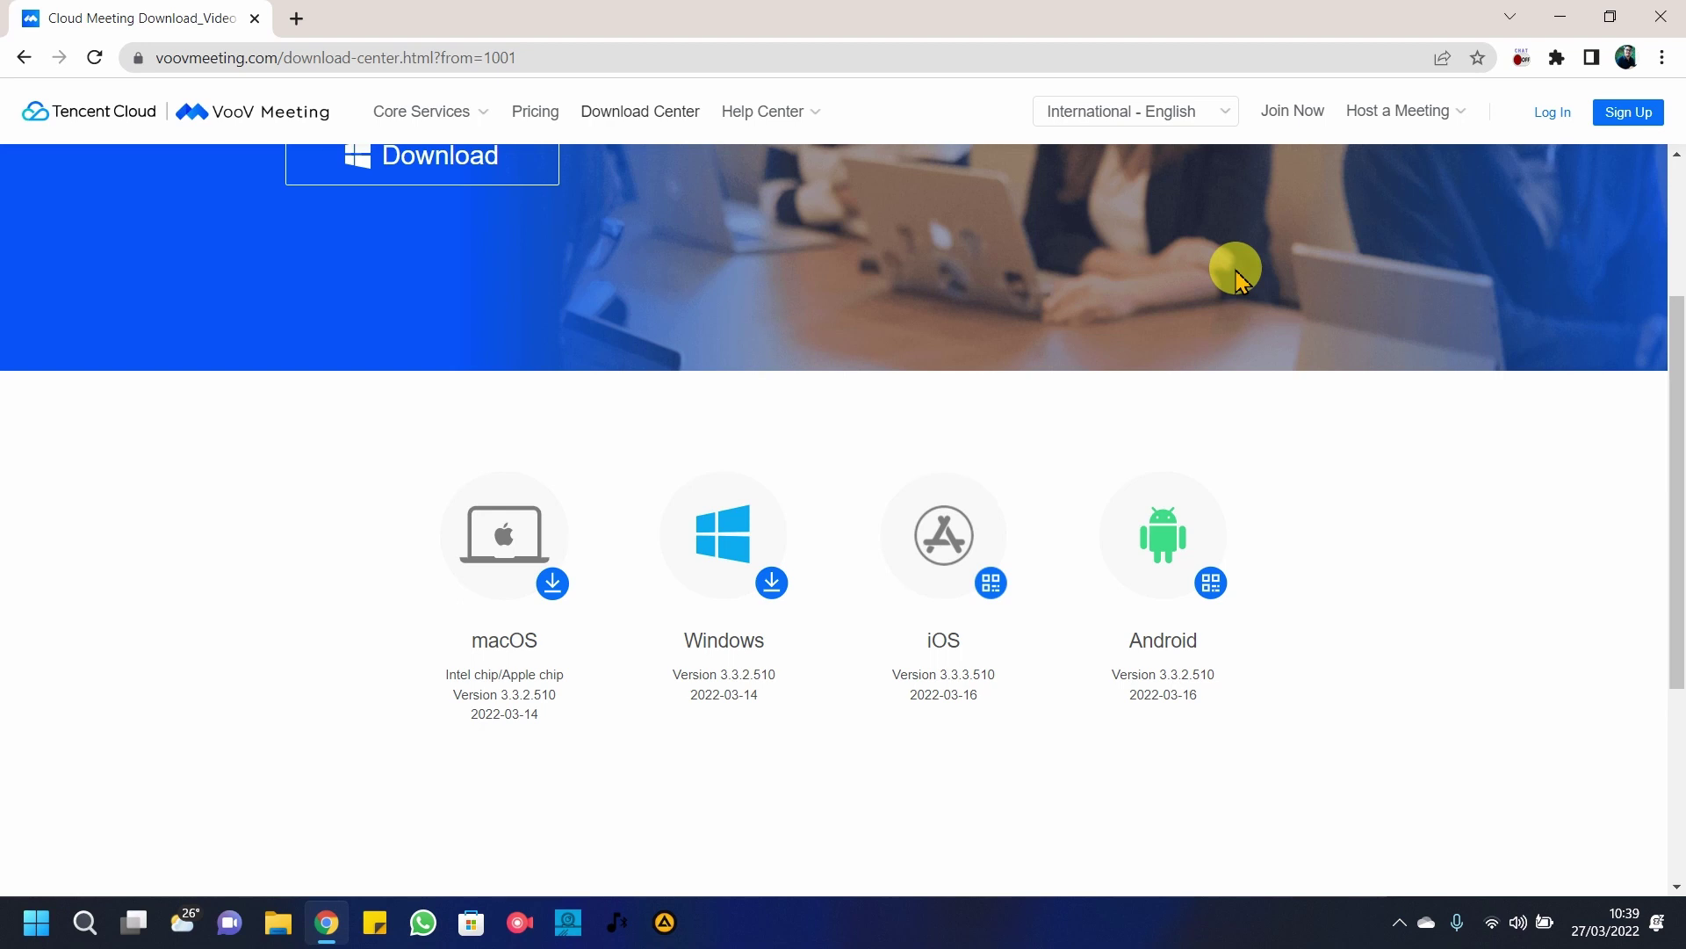
left_click(745, 525)
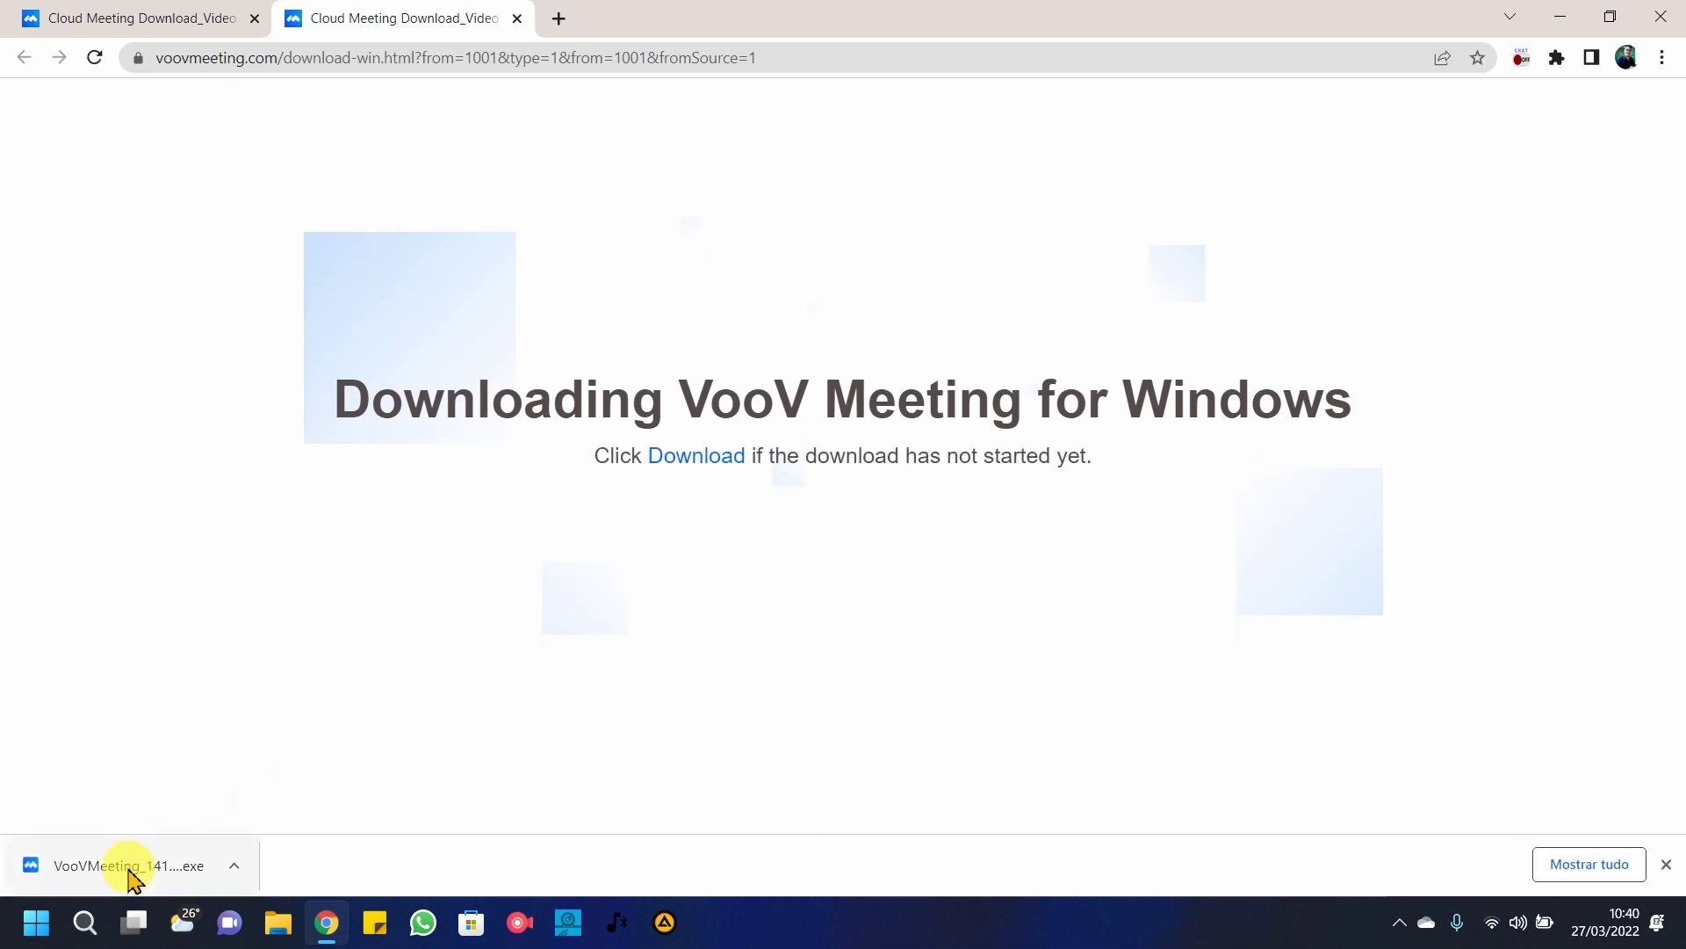
Run the downloaded VooV Meeting installer in English and finish setup with Run VooV Meeting enabled and the Outlook plugin left out
left_click(129, 870)
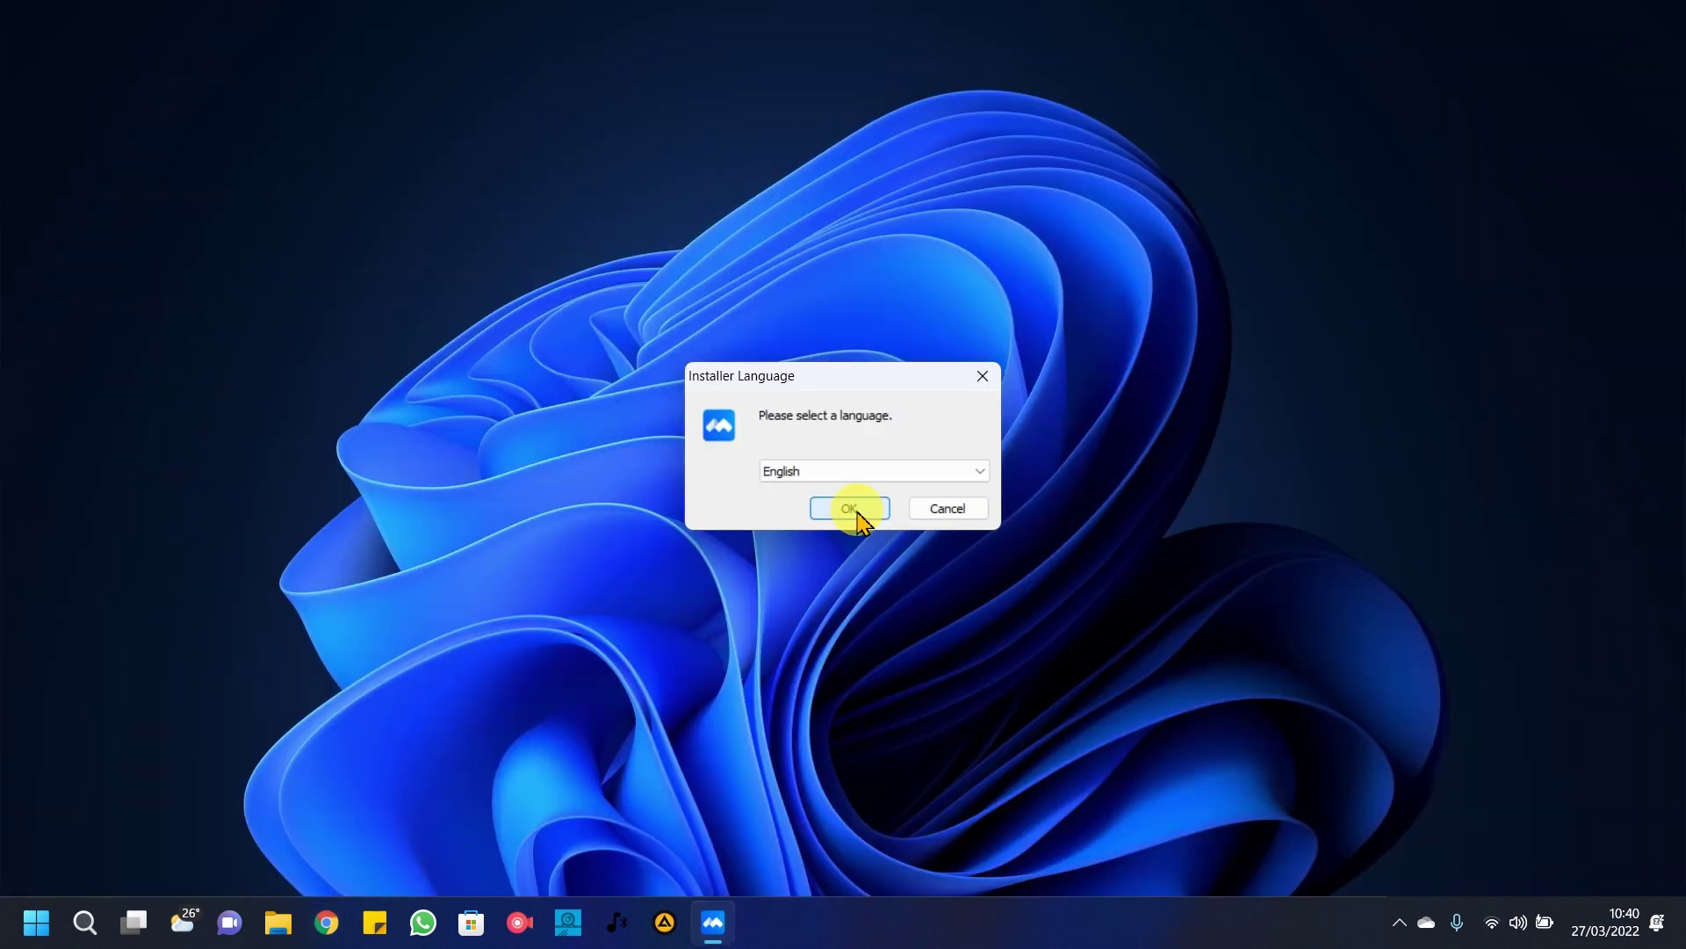
left_click(850, 510)
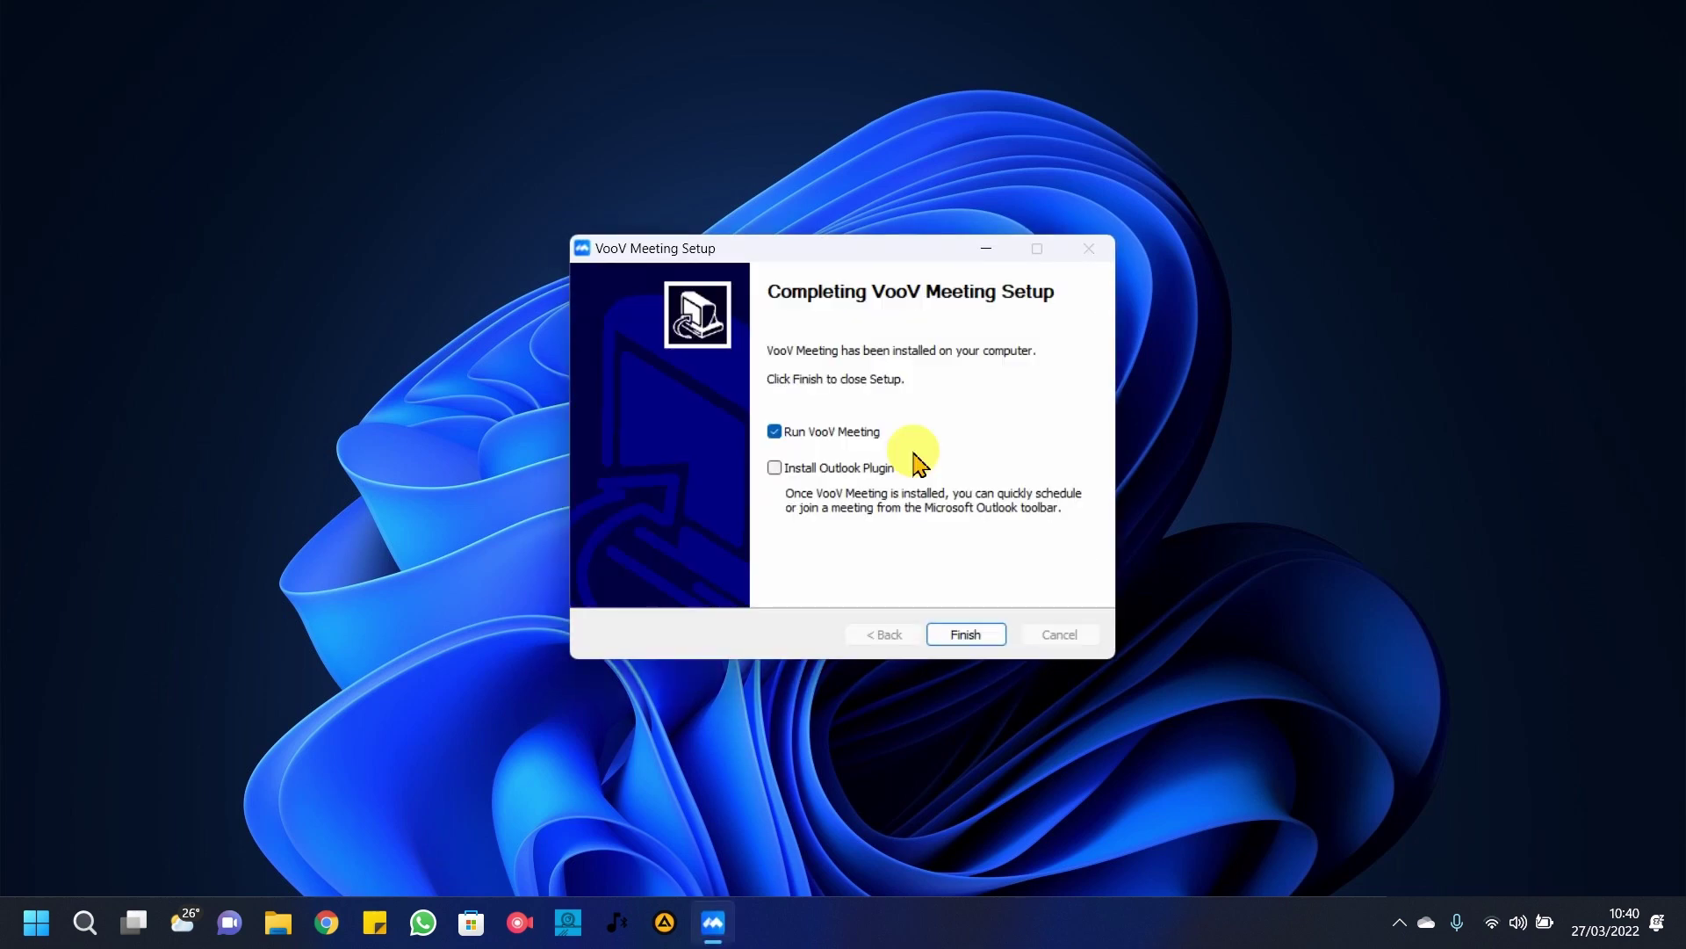
left_click(966, 634)
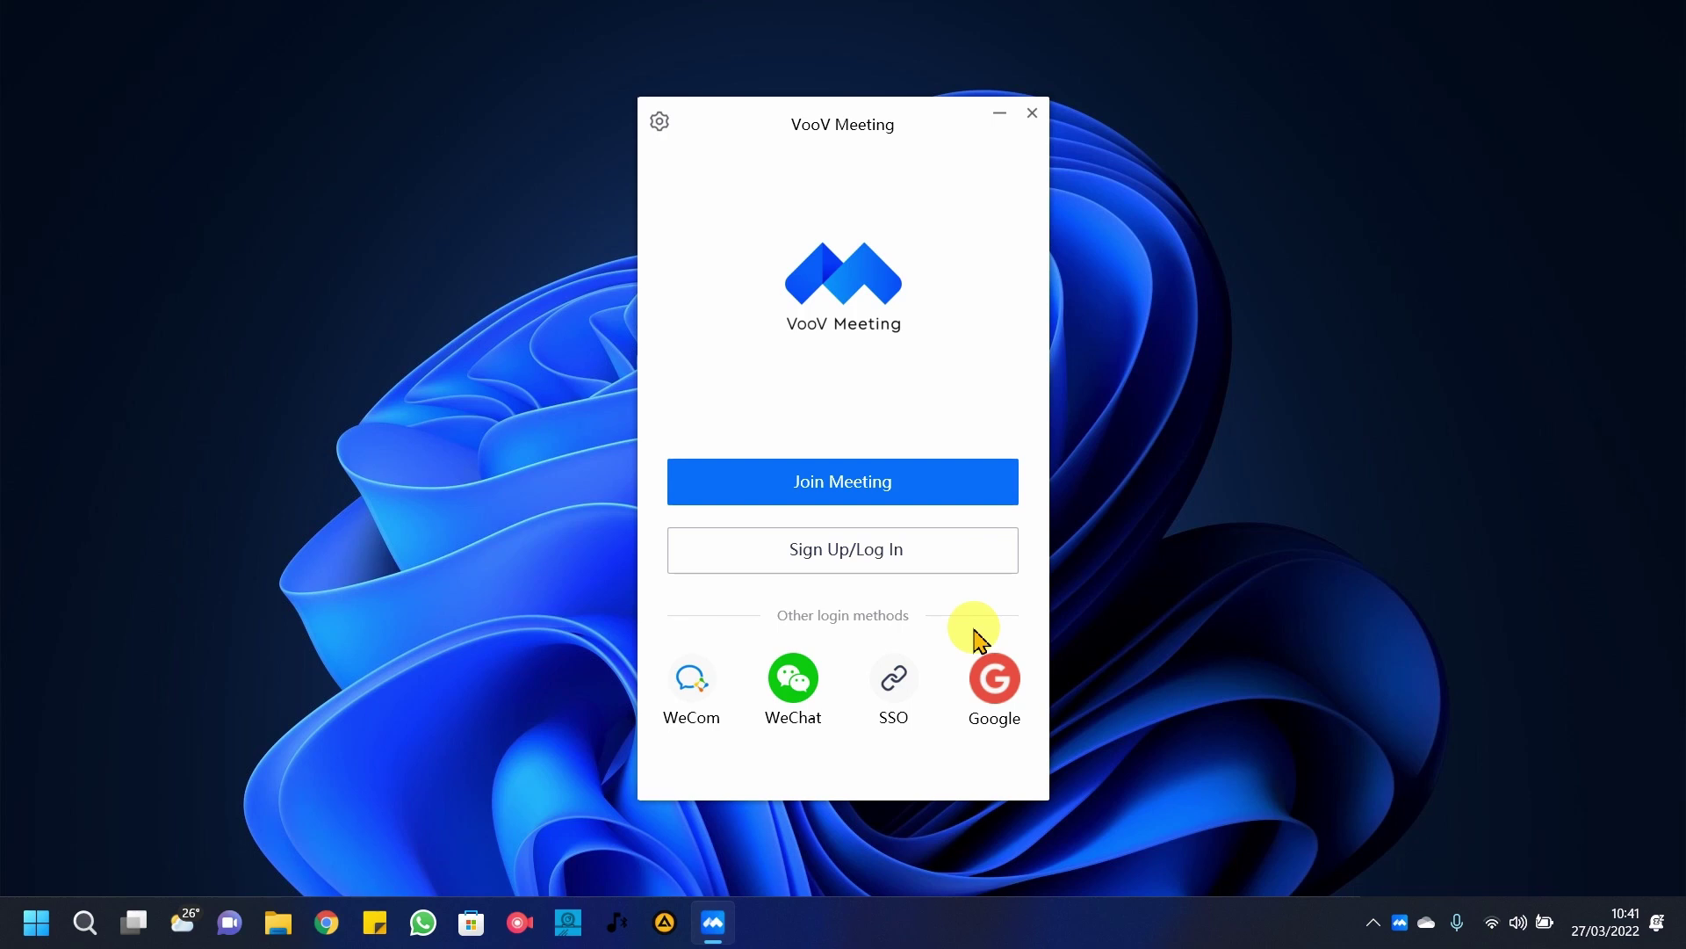
Sign in to VooV Meeting with a Google account instead of the email and password login
left_click(894, 553)
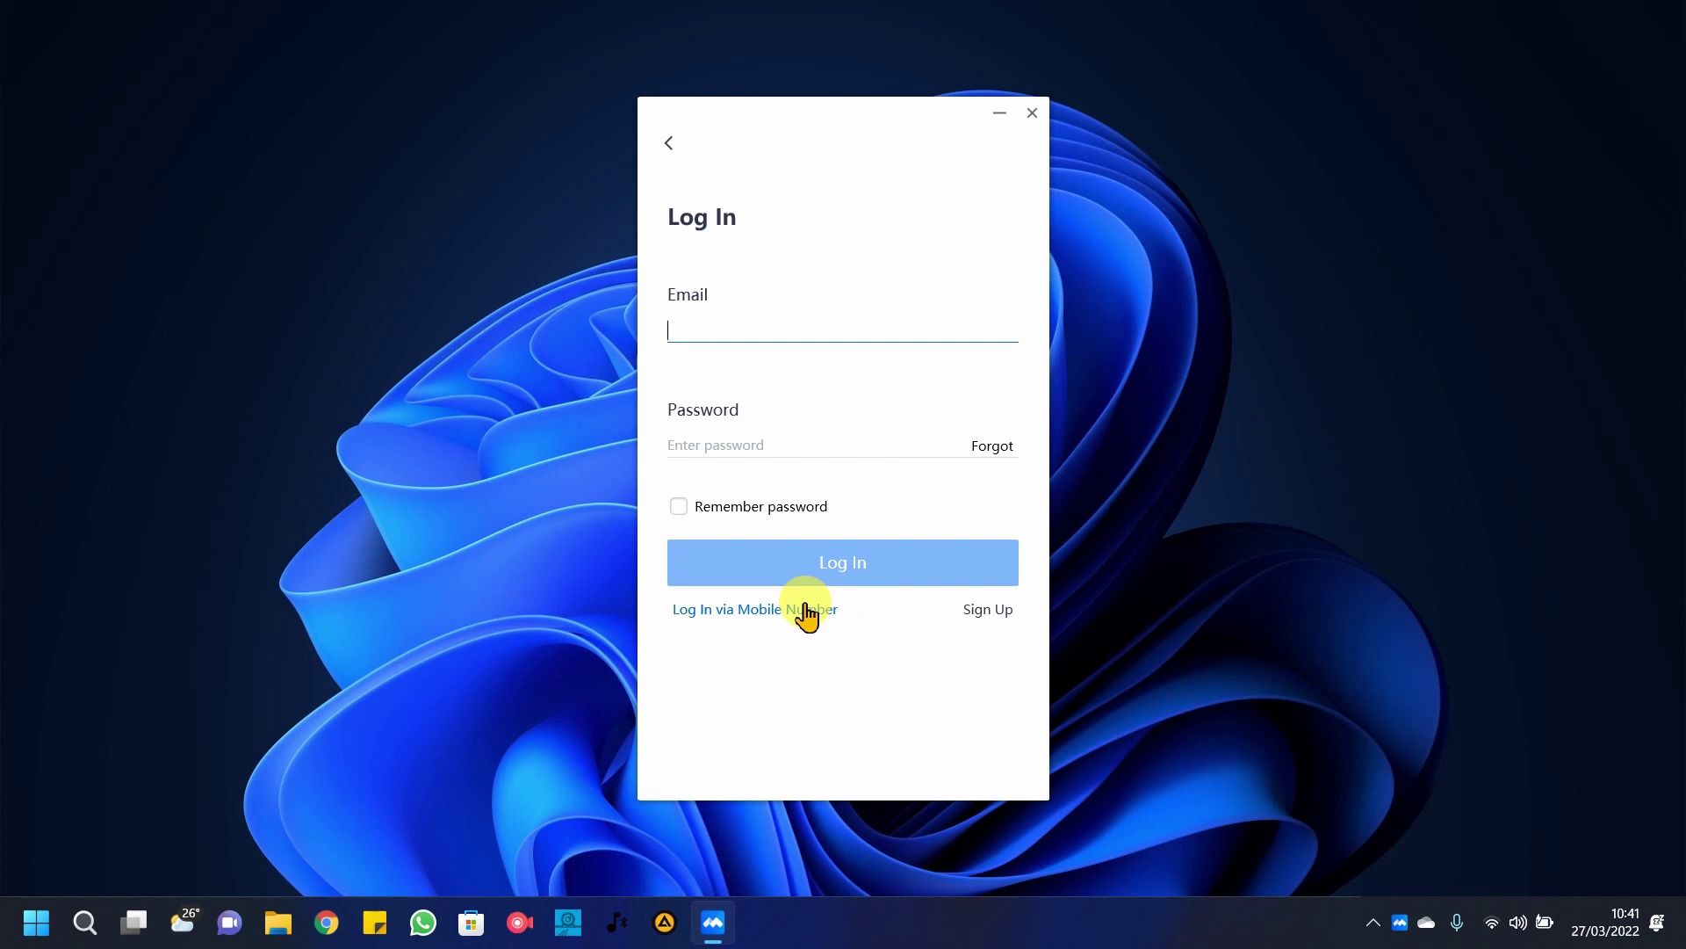
left_click(668, 142)
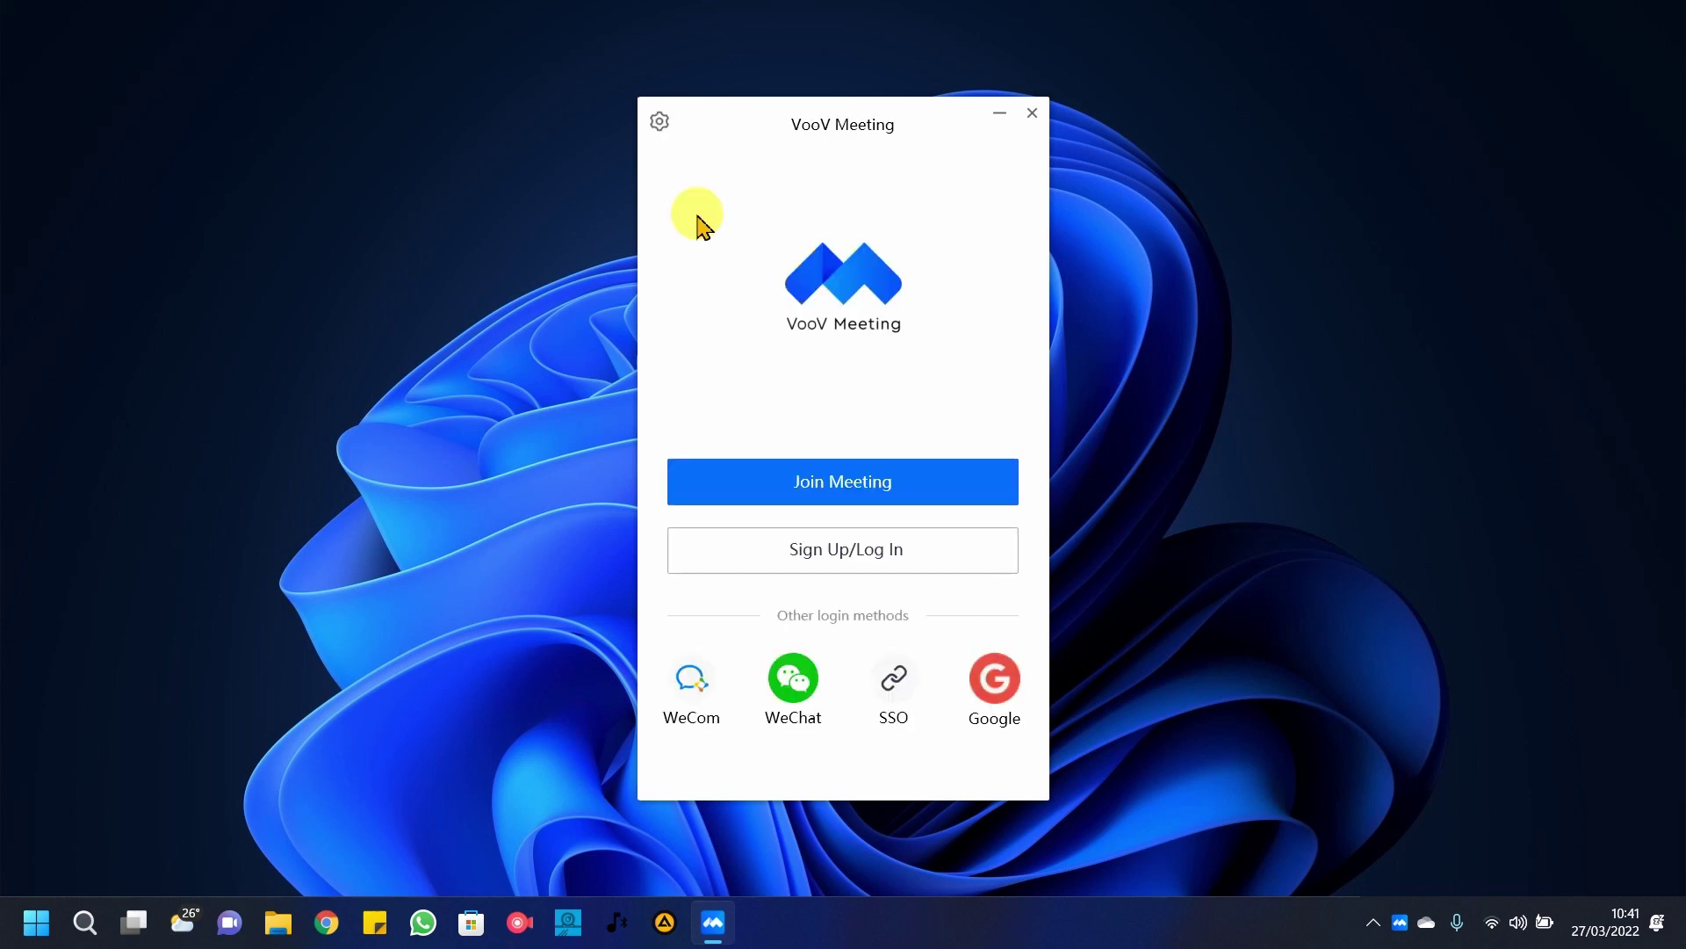
left_click(997, 683)
left_click(755, 703)
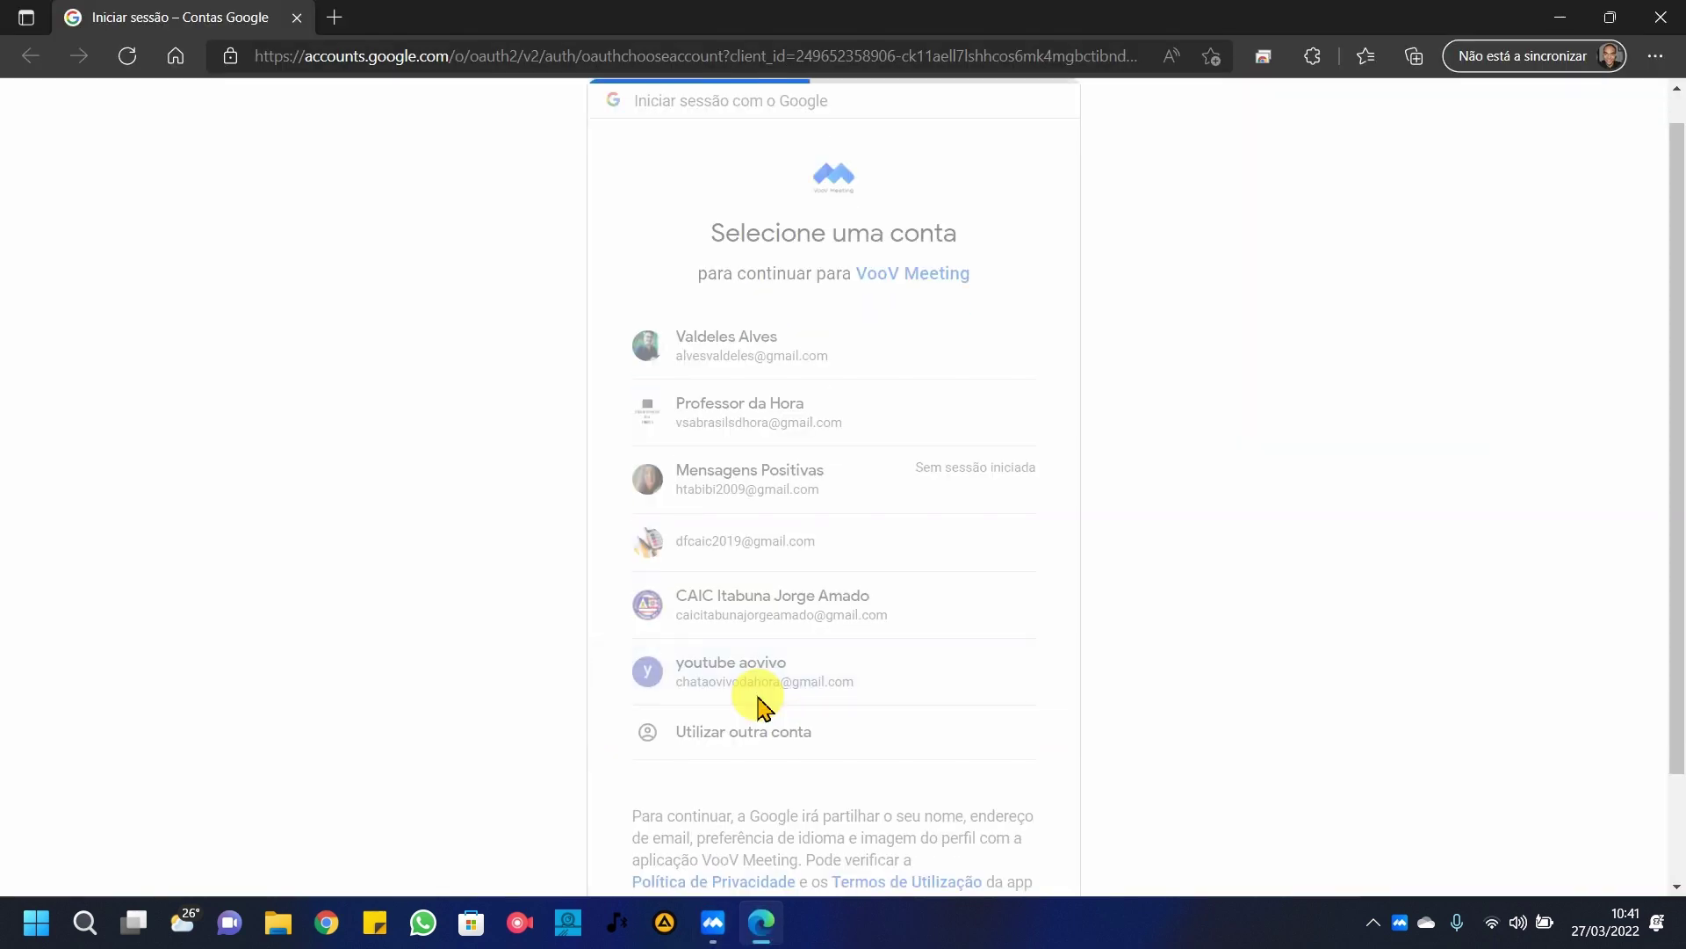
left_click(973, 216)
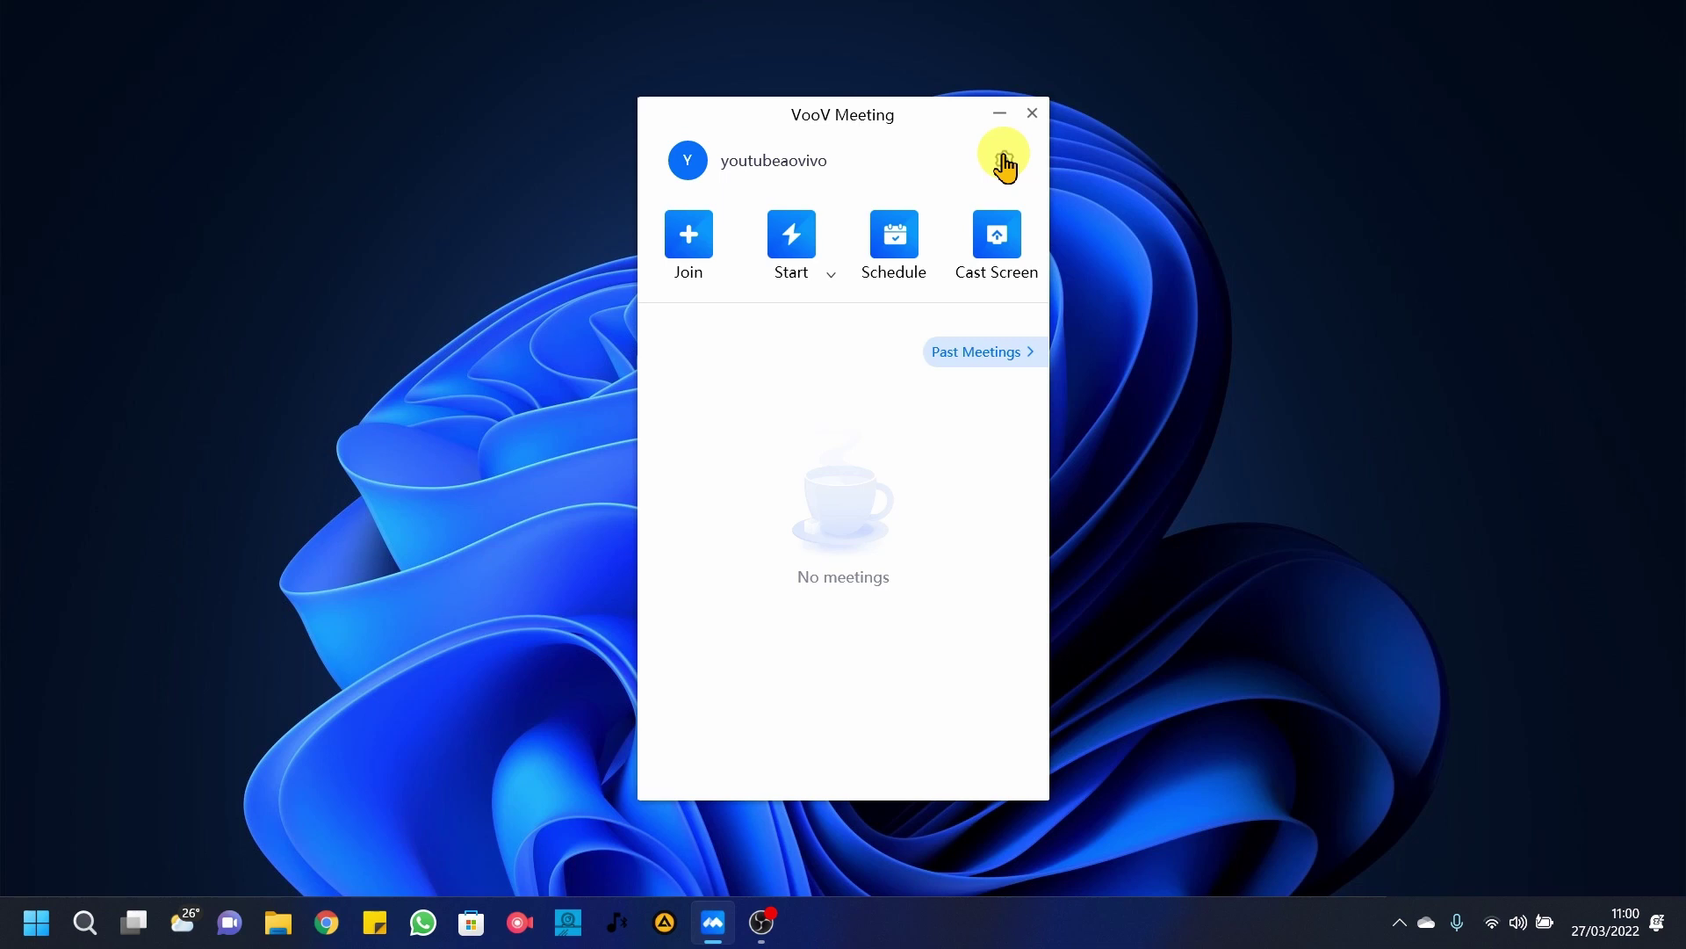
Open the VooV Meeting settings and display the video options with the camera preview
left_click(1004, 163)
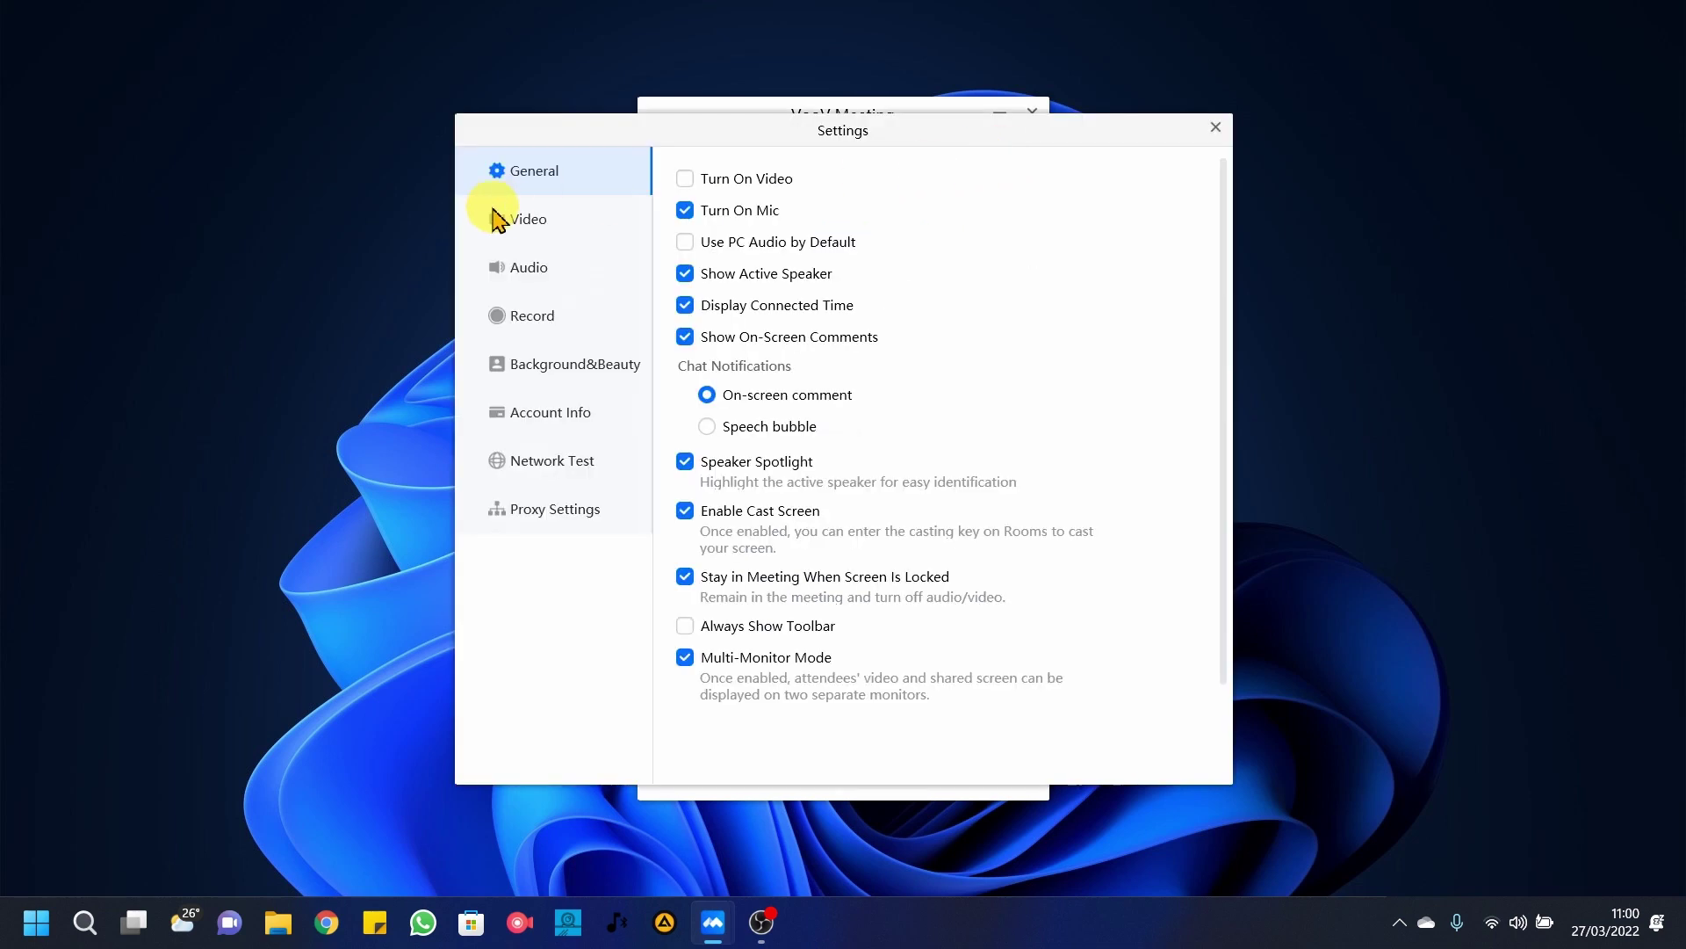
left_click(518, 222)
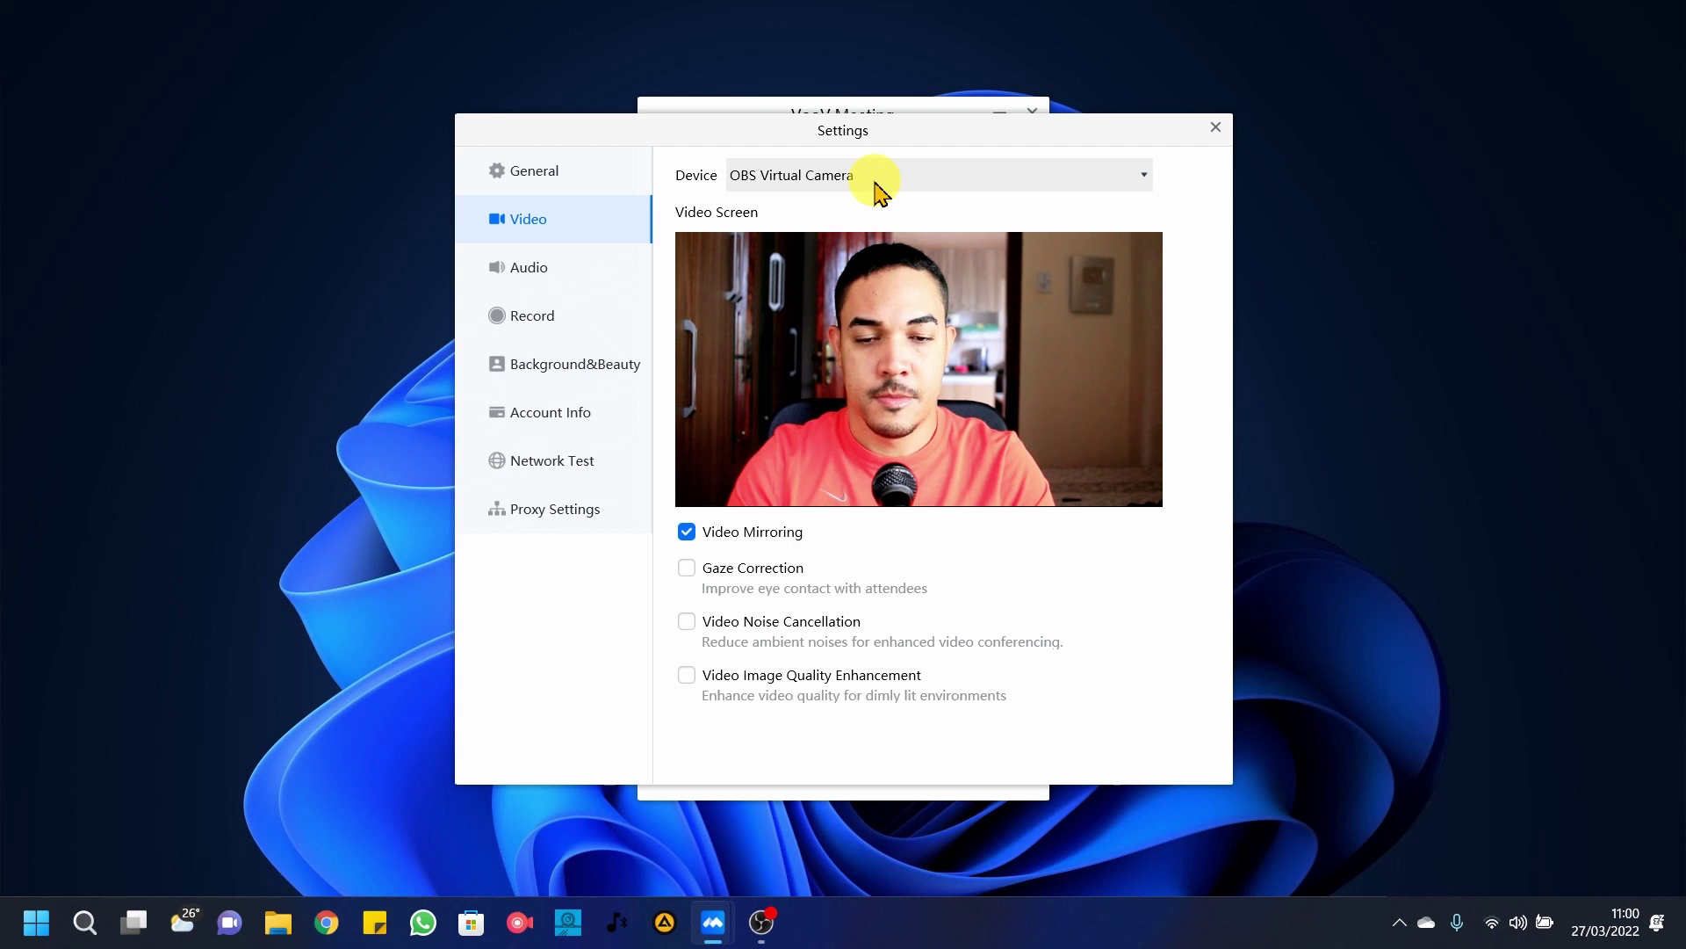
Try the Video Noise Cancellation and Video Image Quality Enhancement options on the camera preview and switch both off again
left_click(689, 625)
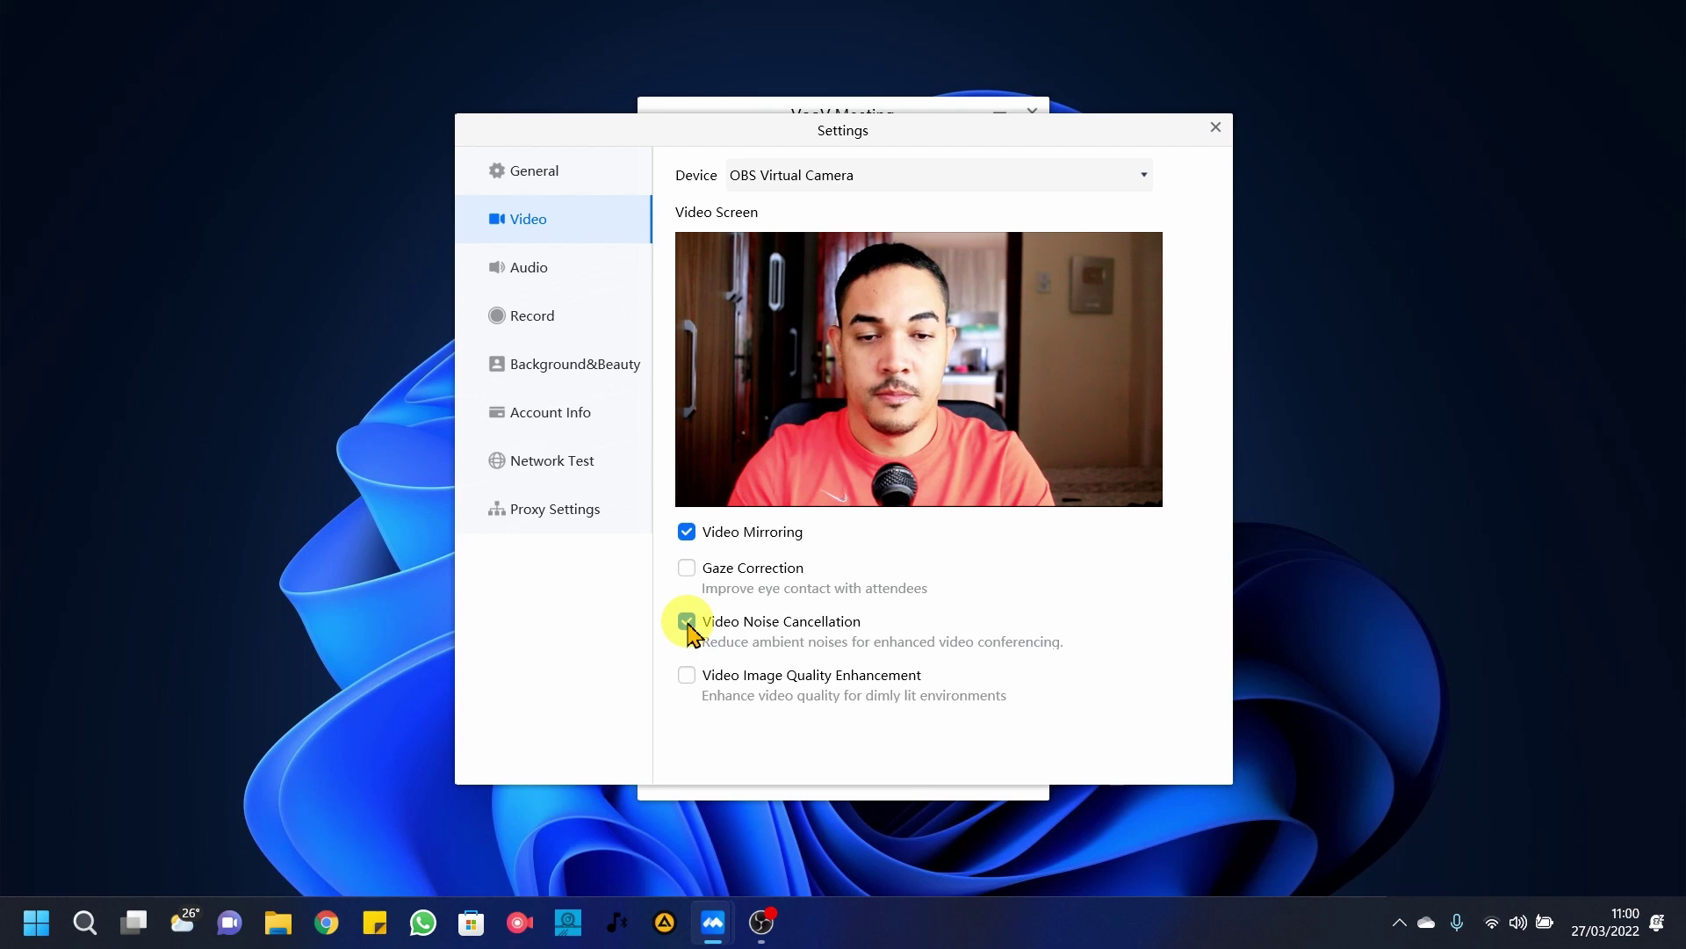
left_click(690, 680)
left_click(689, 680)
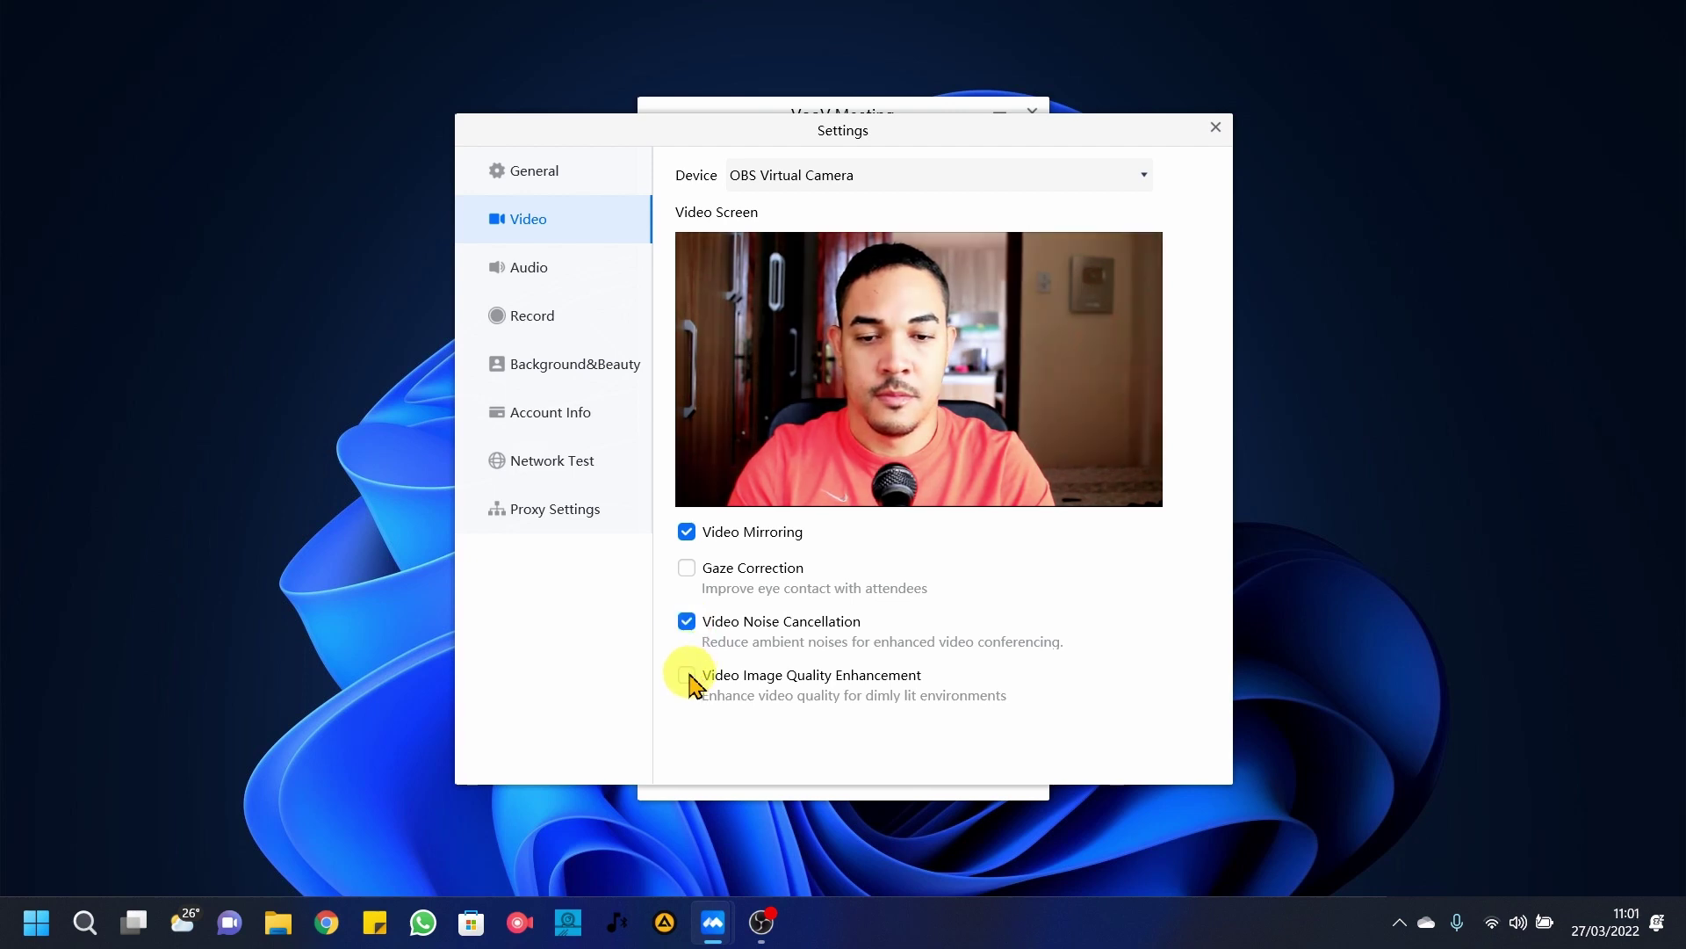
left_click(686, 626)
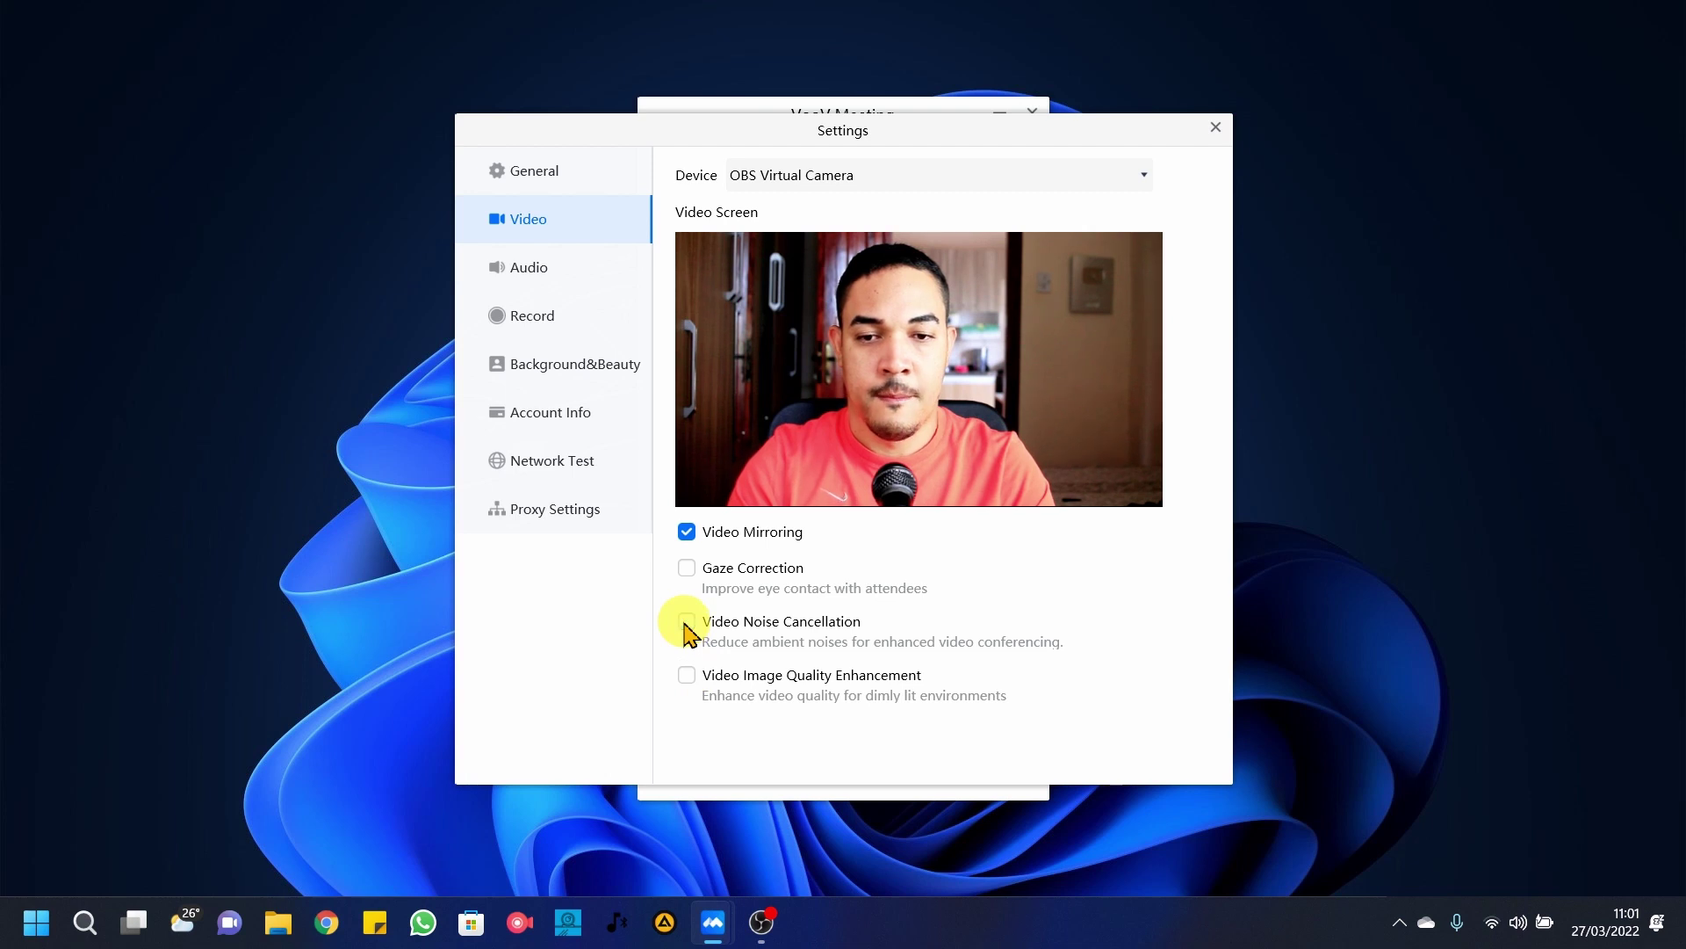
Set the speaker to Alto-falantes (Focusrite Usb Audio) and the microphone to Analogue 1 + 2 (Focusrite Usb Audio)
left_click(532, 270)
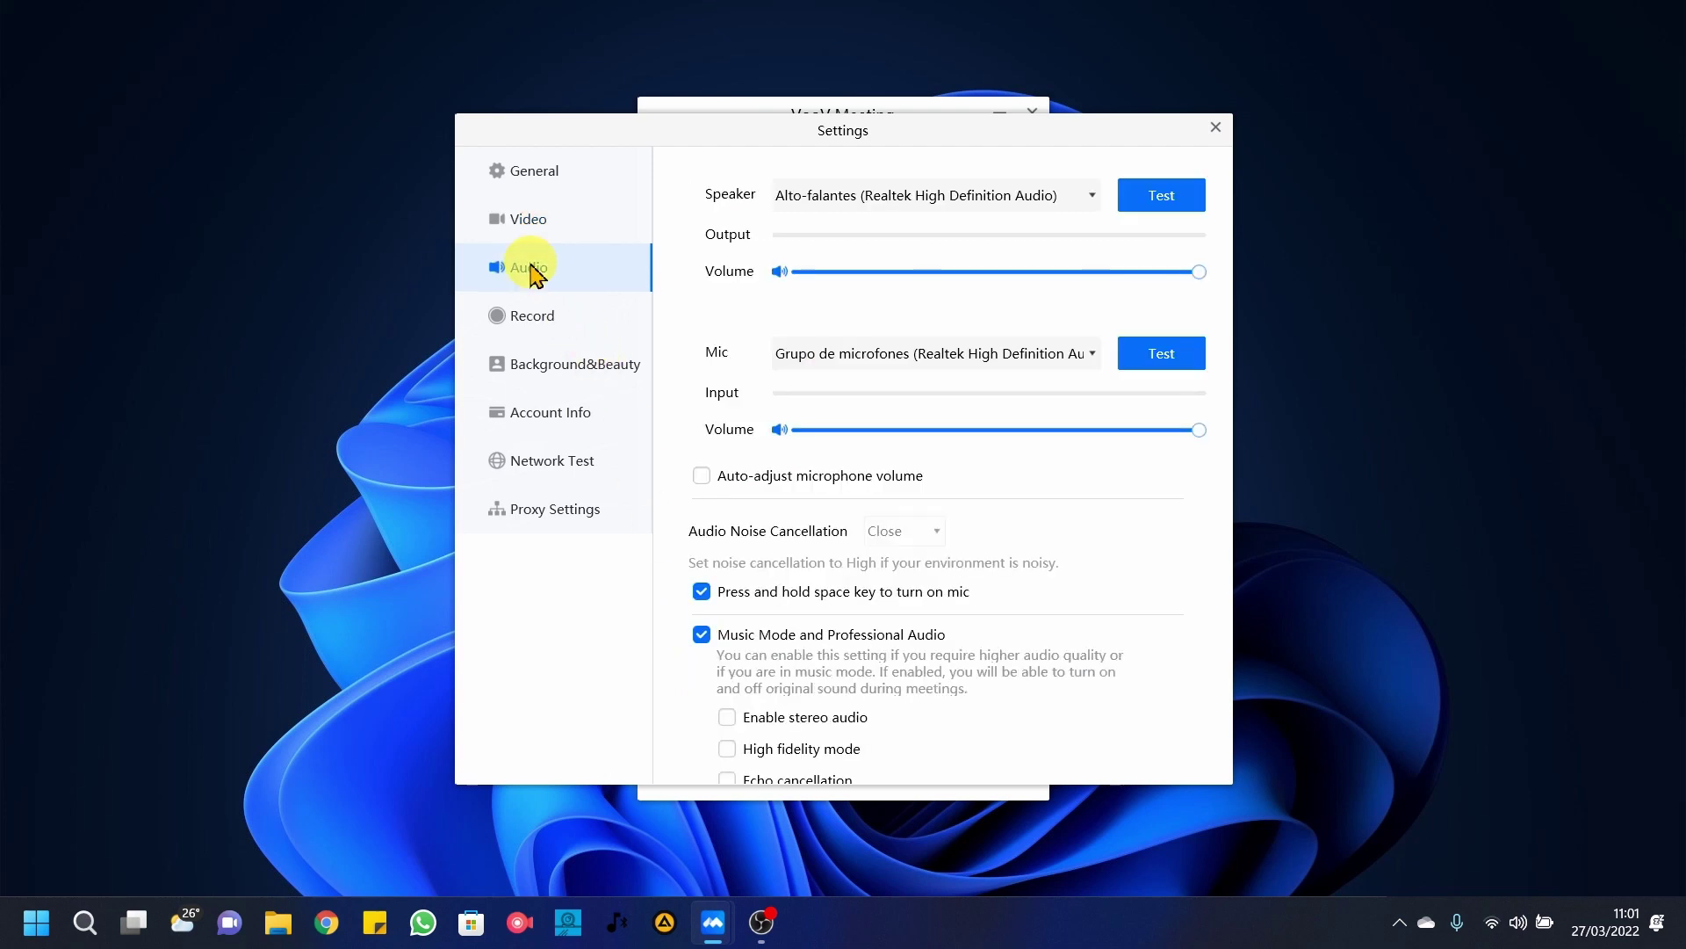
left_click(879, 202)
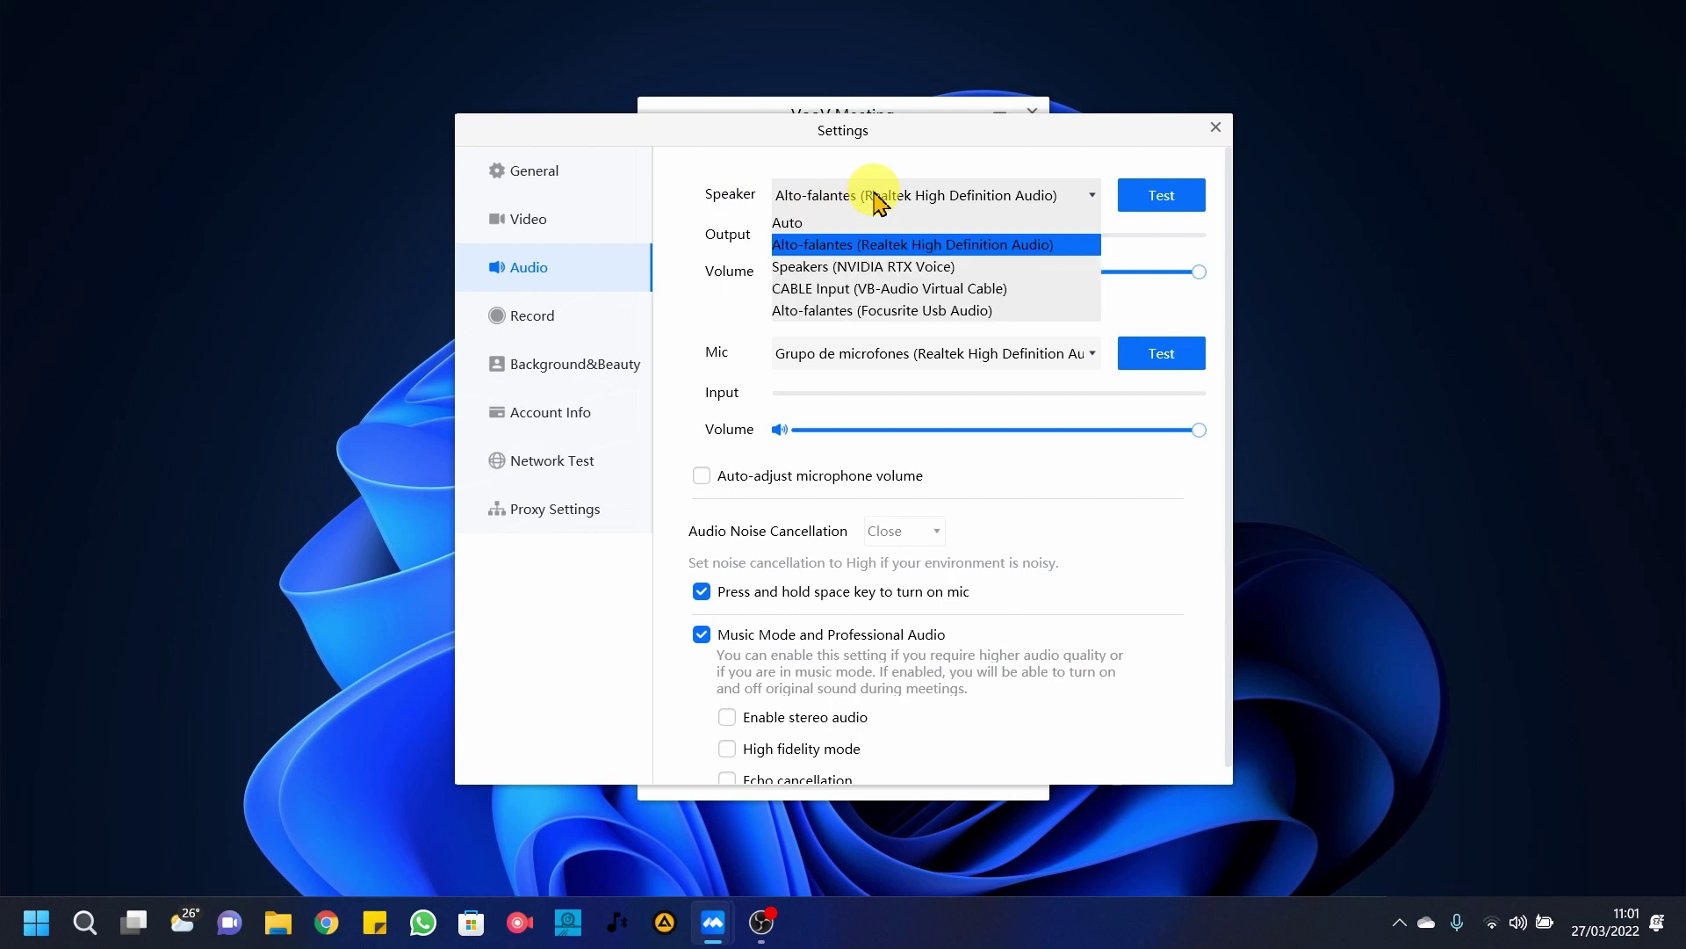
left_click(890, 313)
left_click(918, 355)
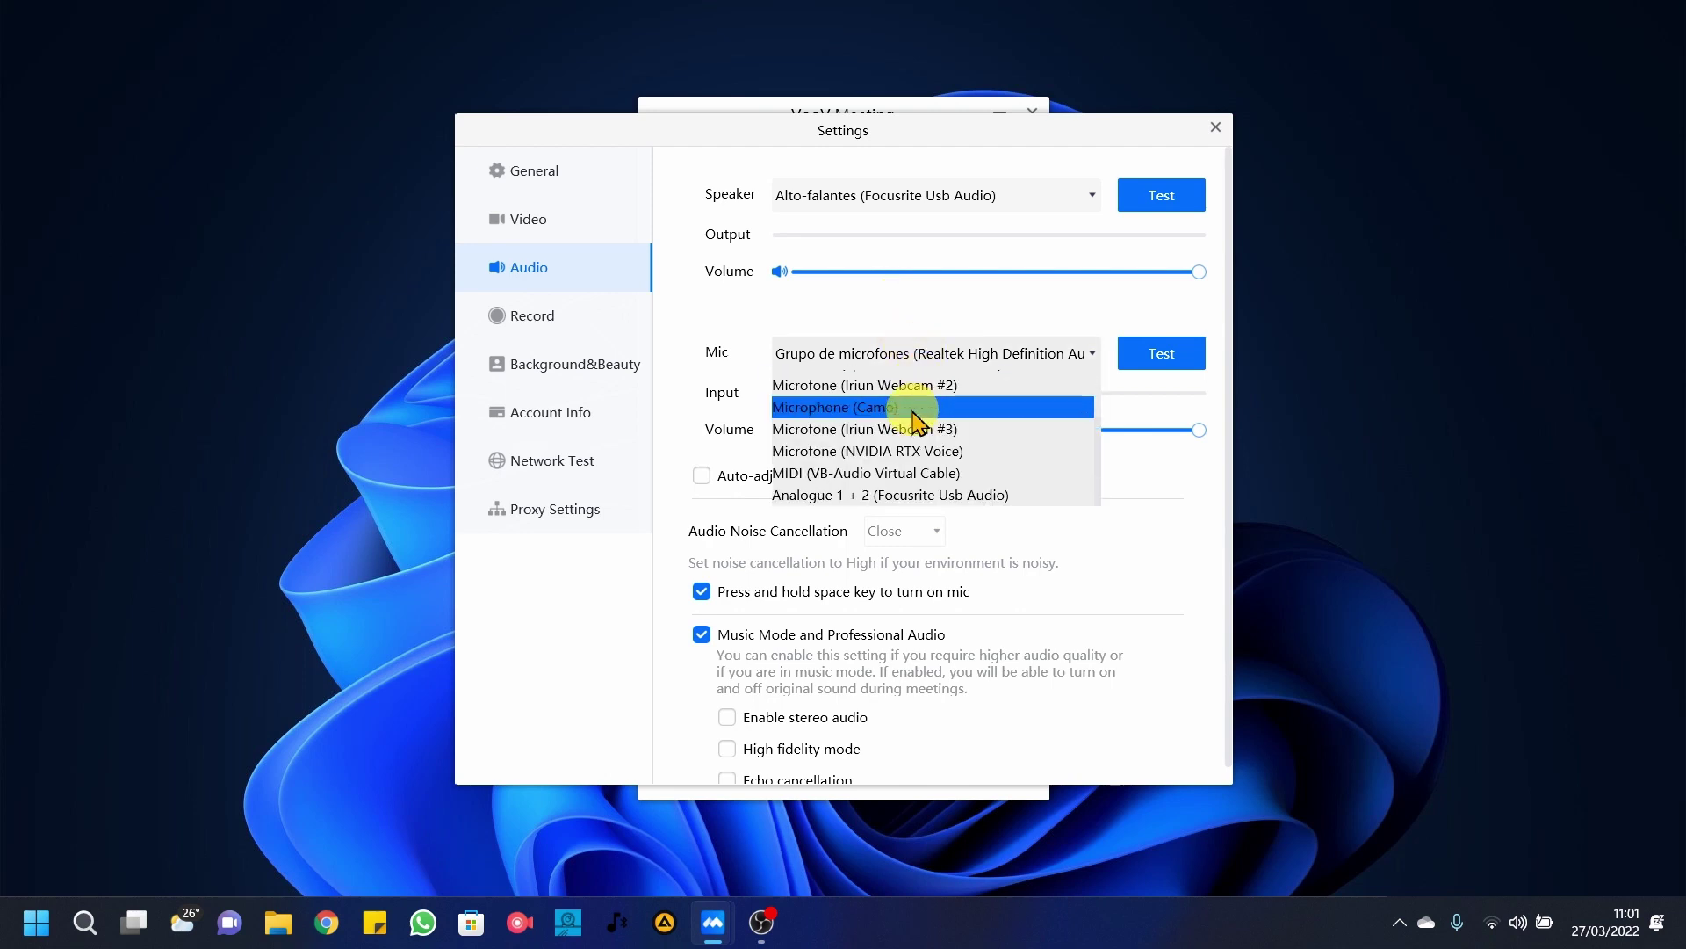
left_click(913, 495)
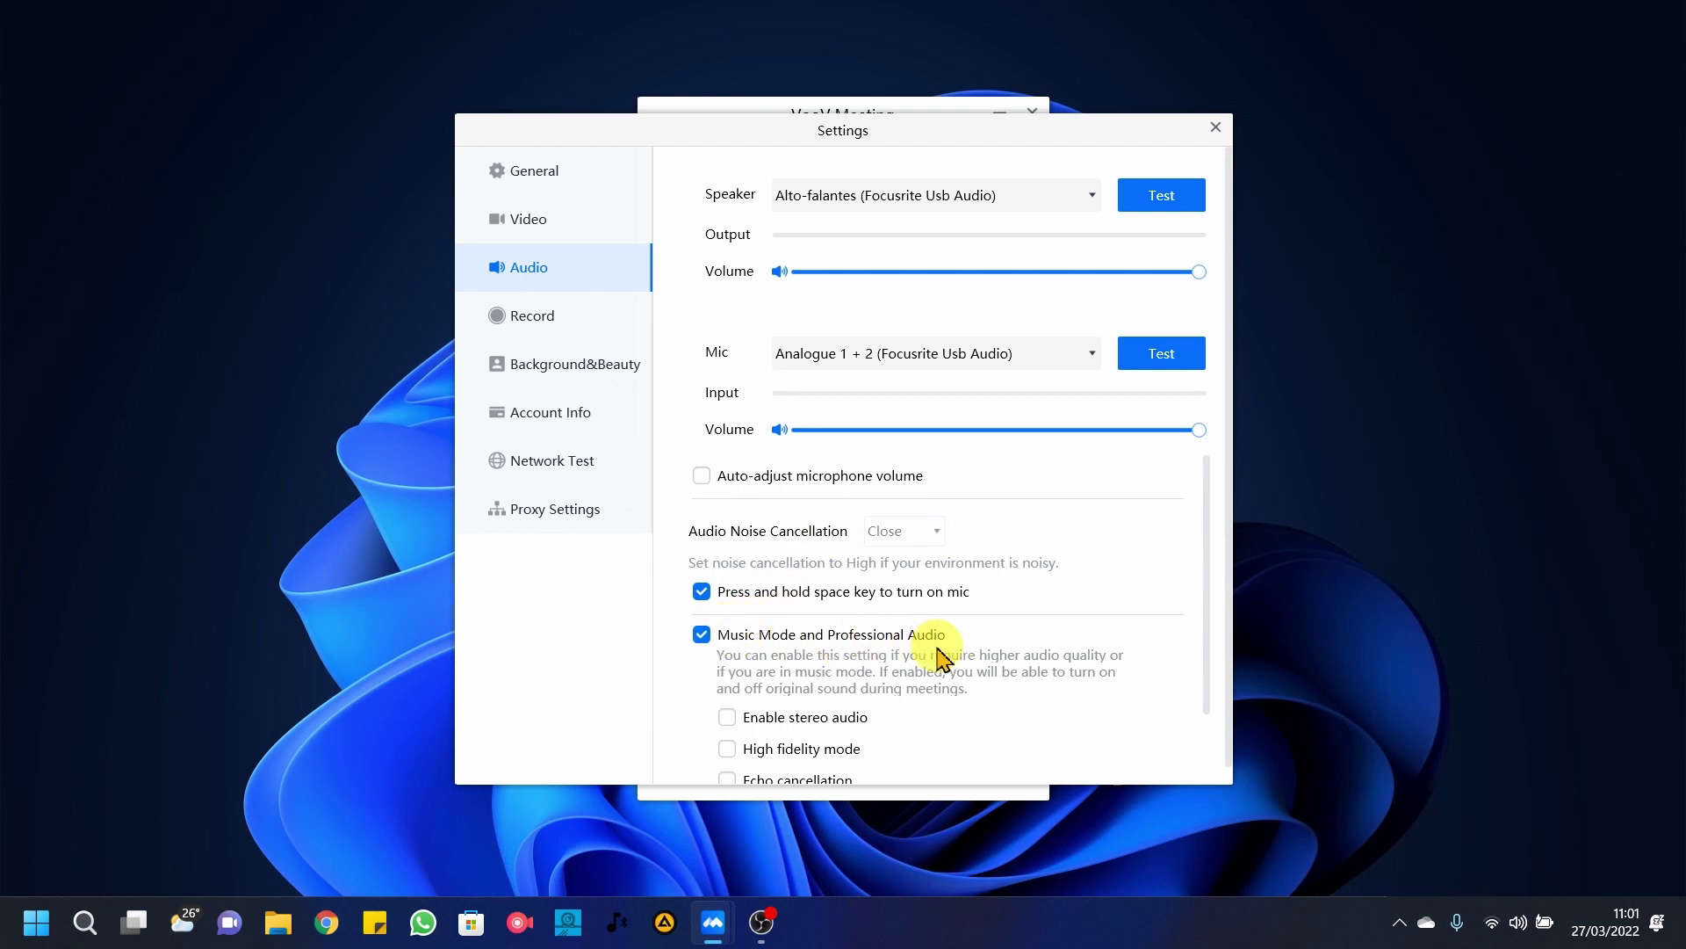
scroll(942, 657, "down", 3)
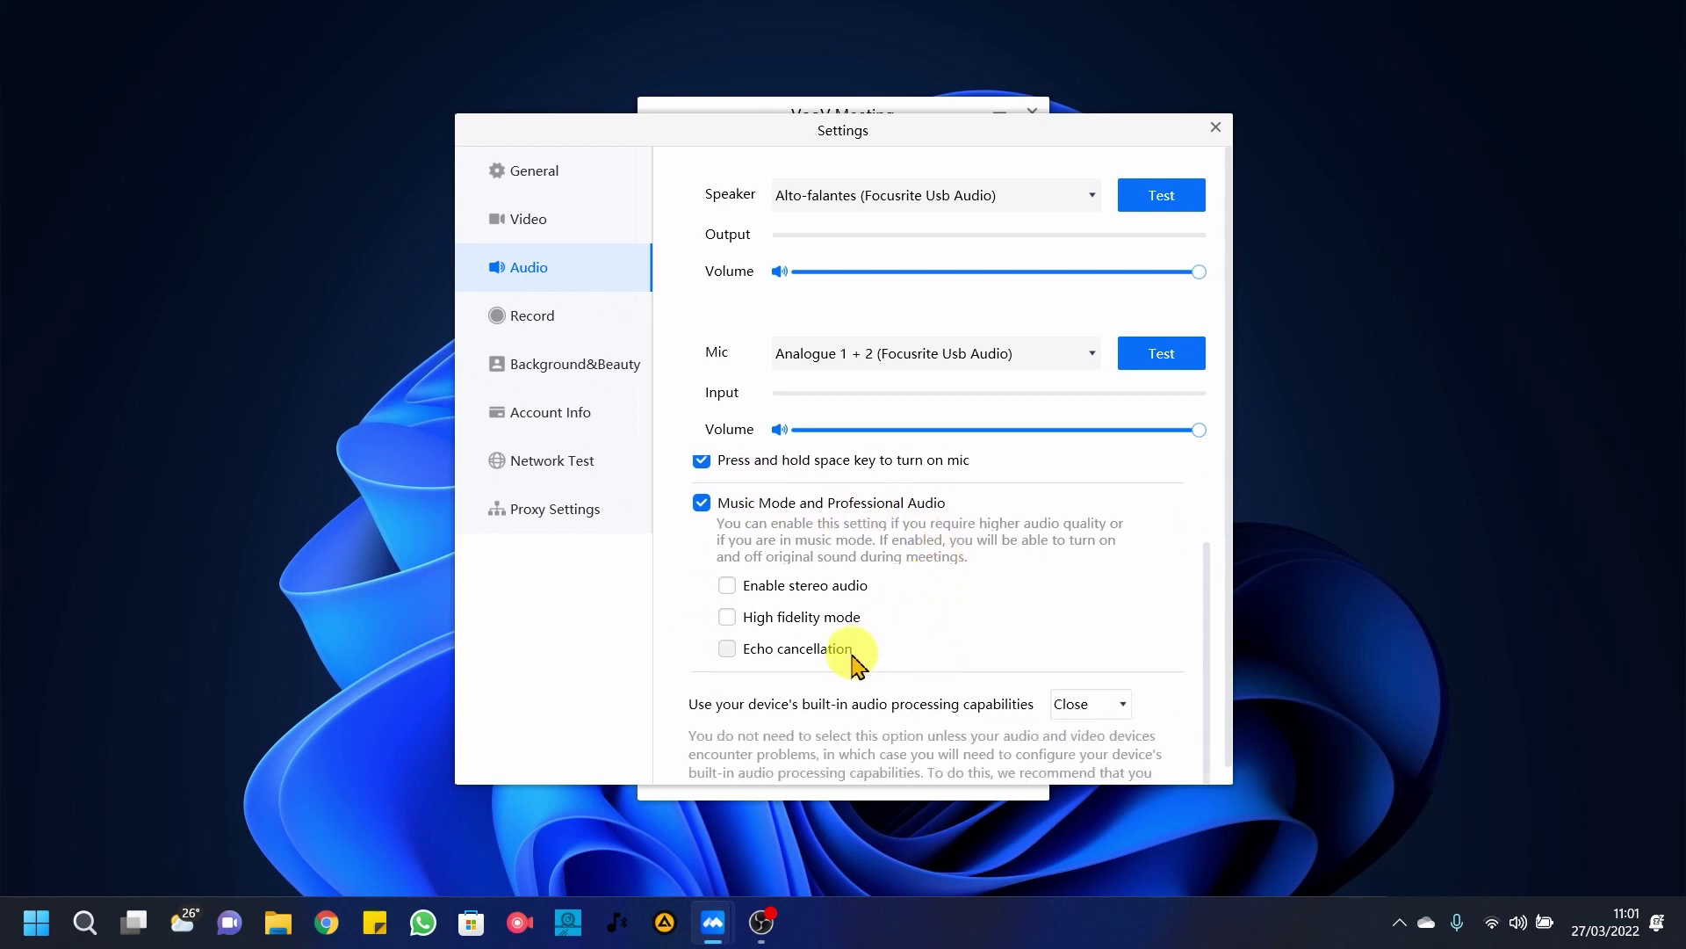
Check the local recording settings, and preview the blur, room and mountain backgrounds before returning the background to None
left_click(539, 316)
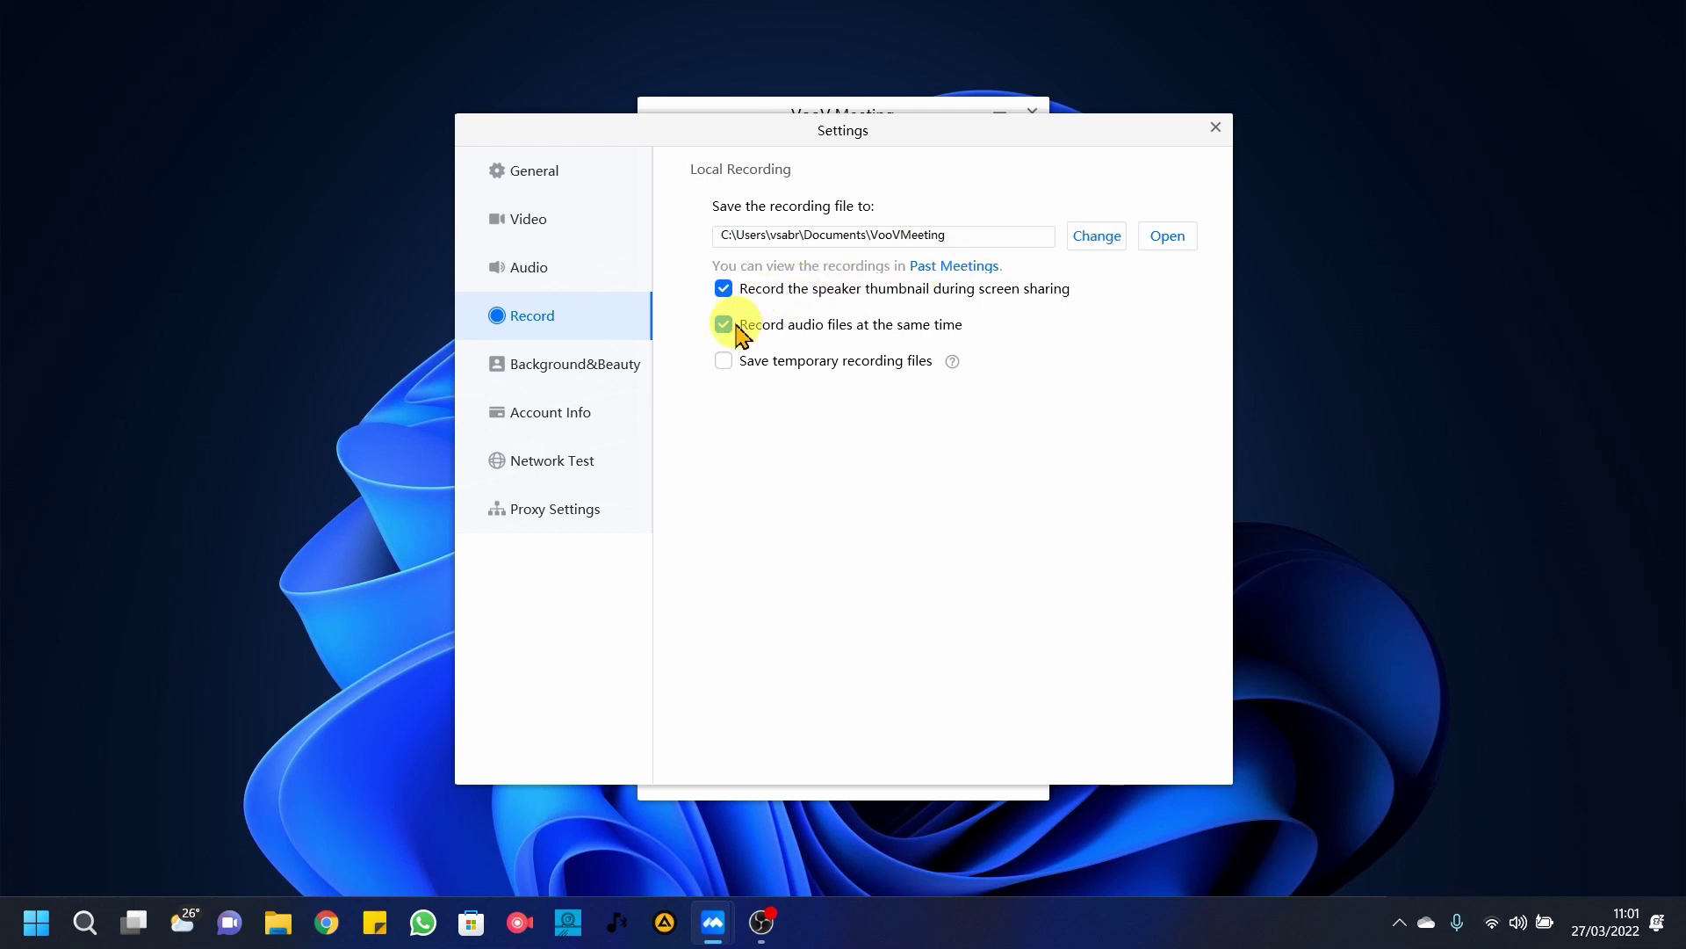
left_click(609, 371)
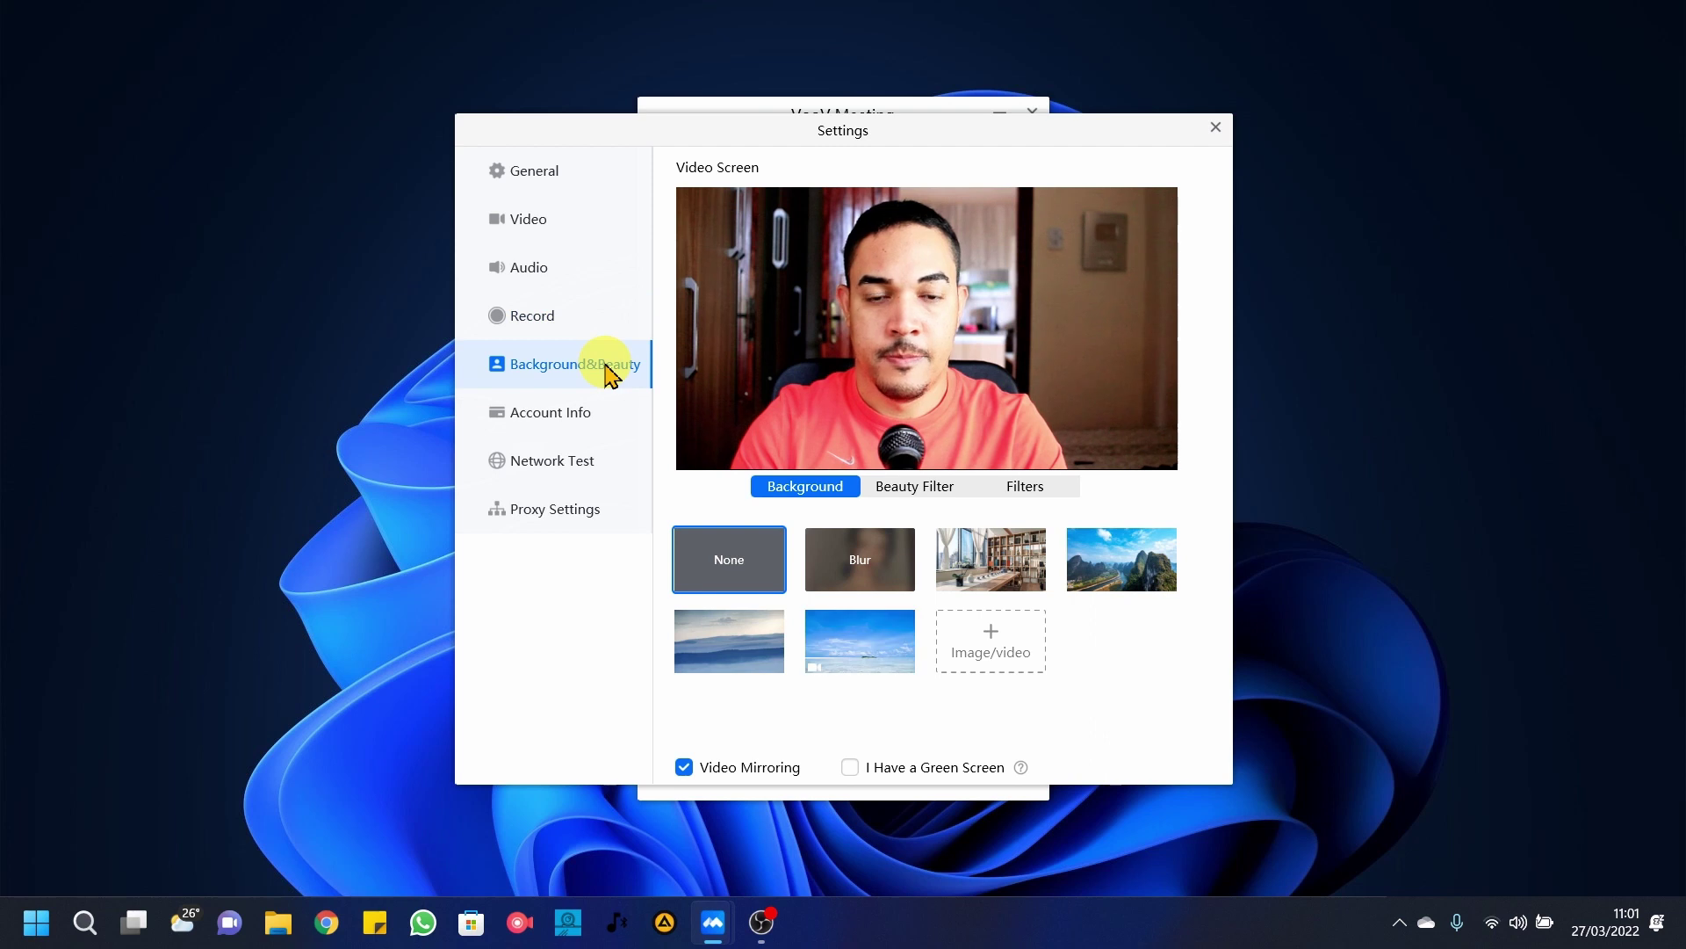
left_click(846, 551)
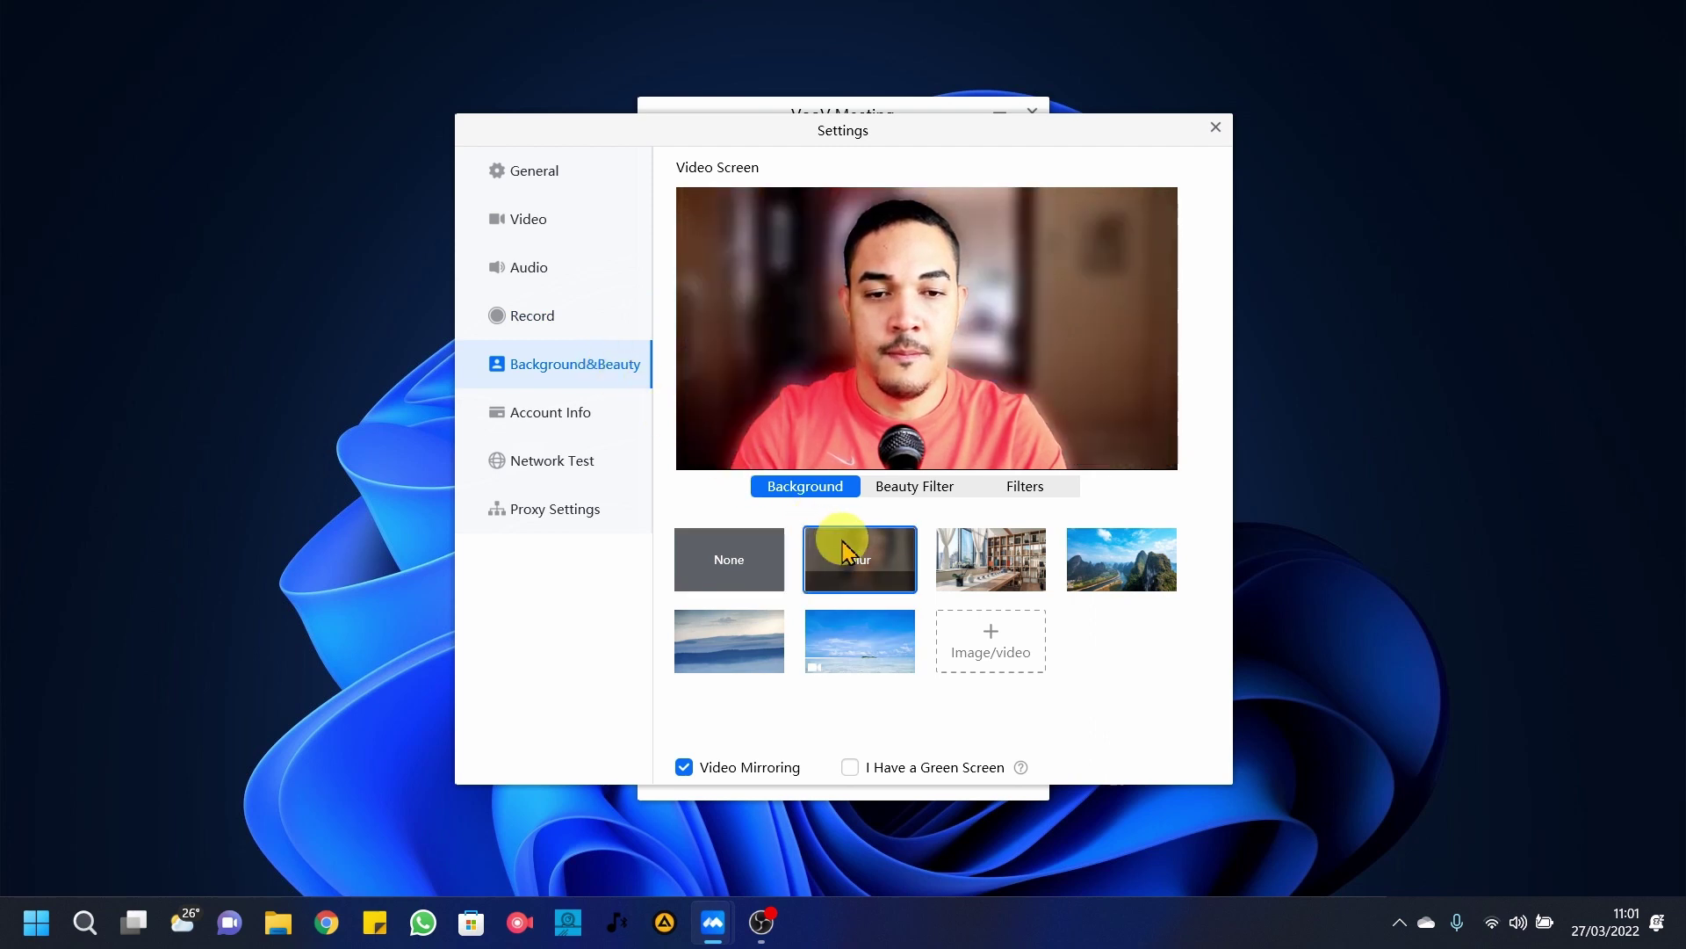
left_click(990, 559)
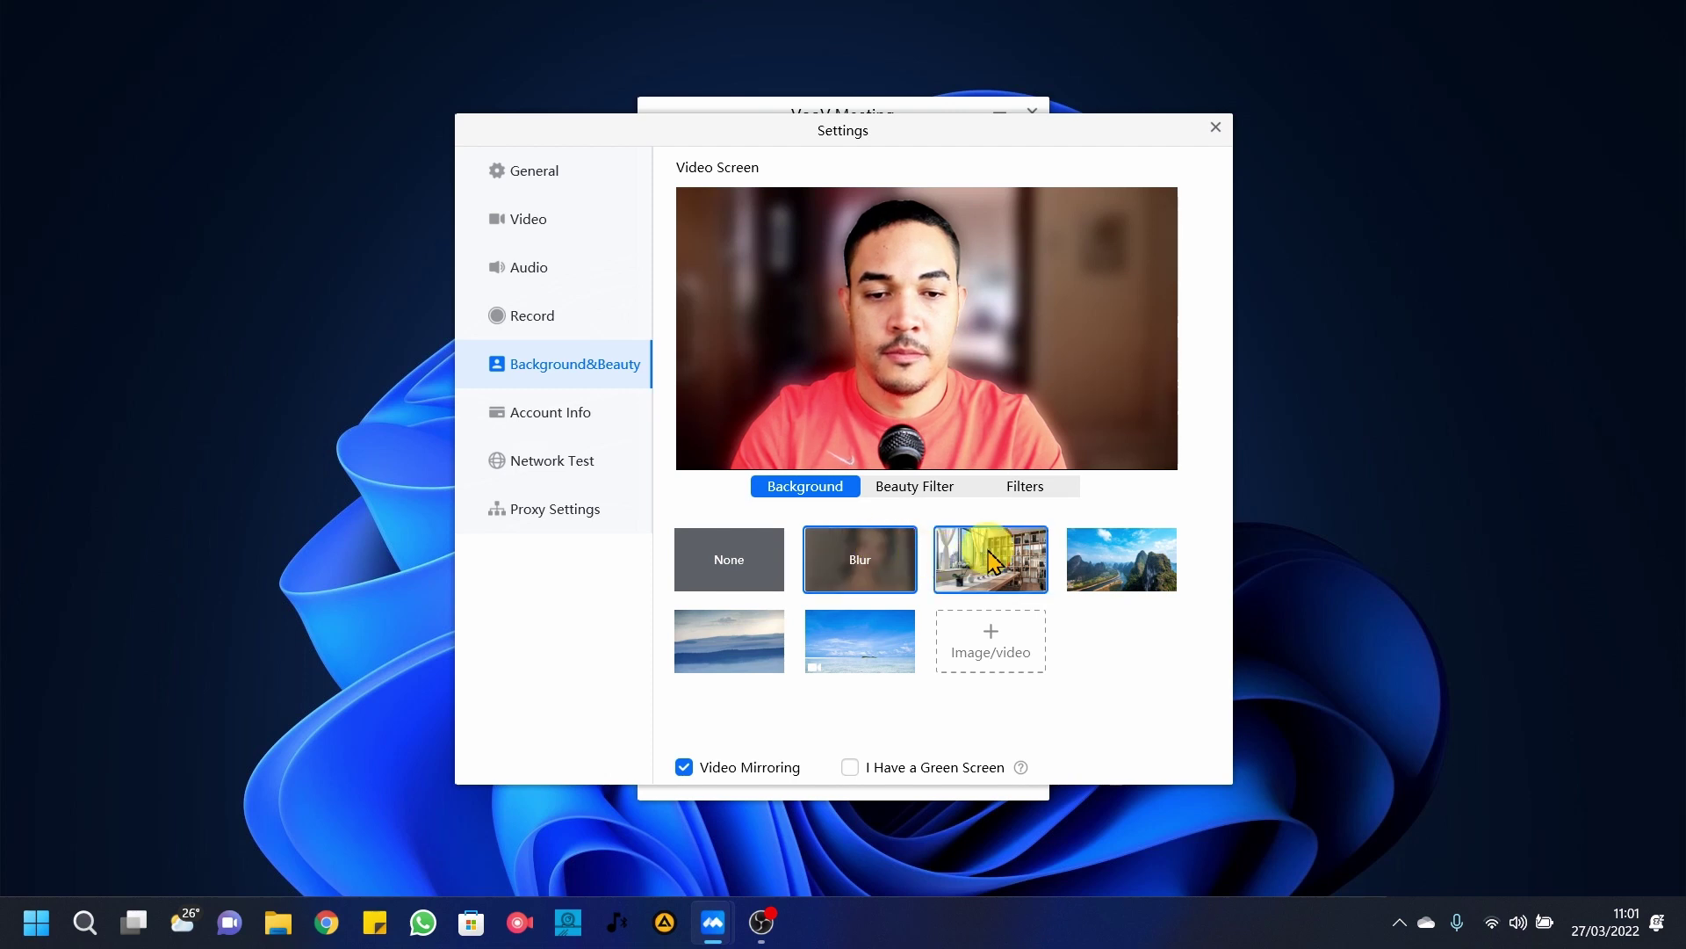
left_click(1099, 566)
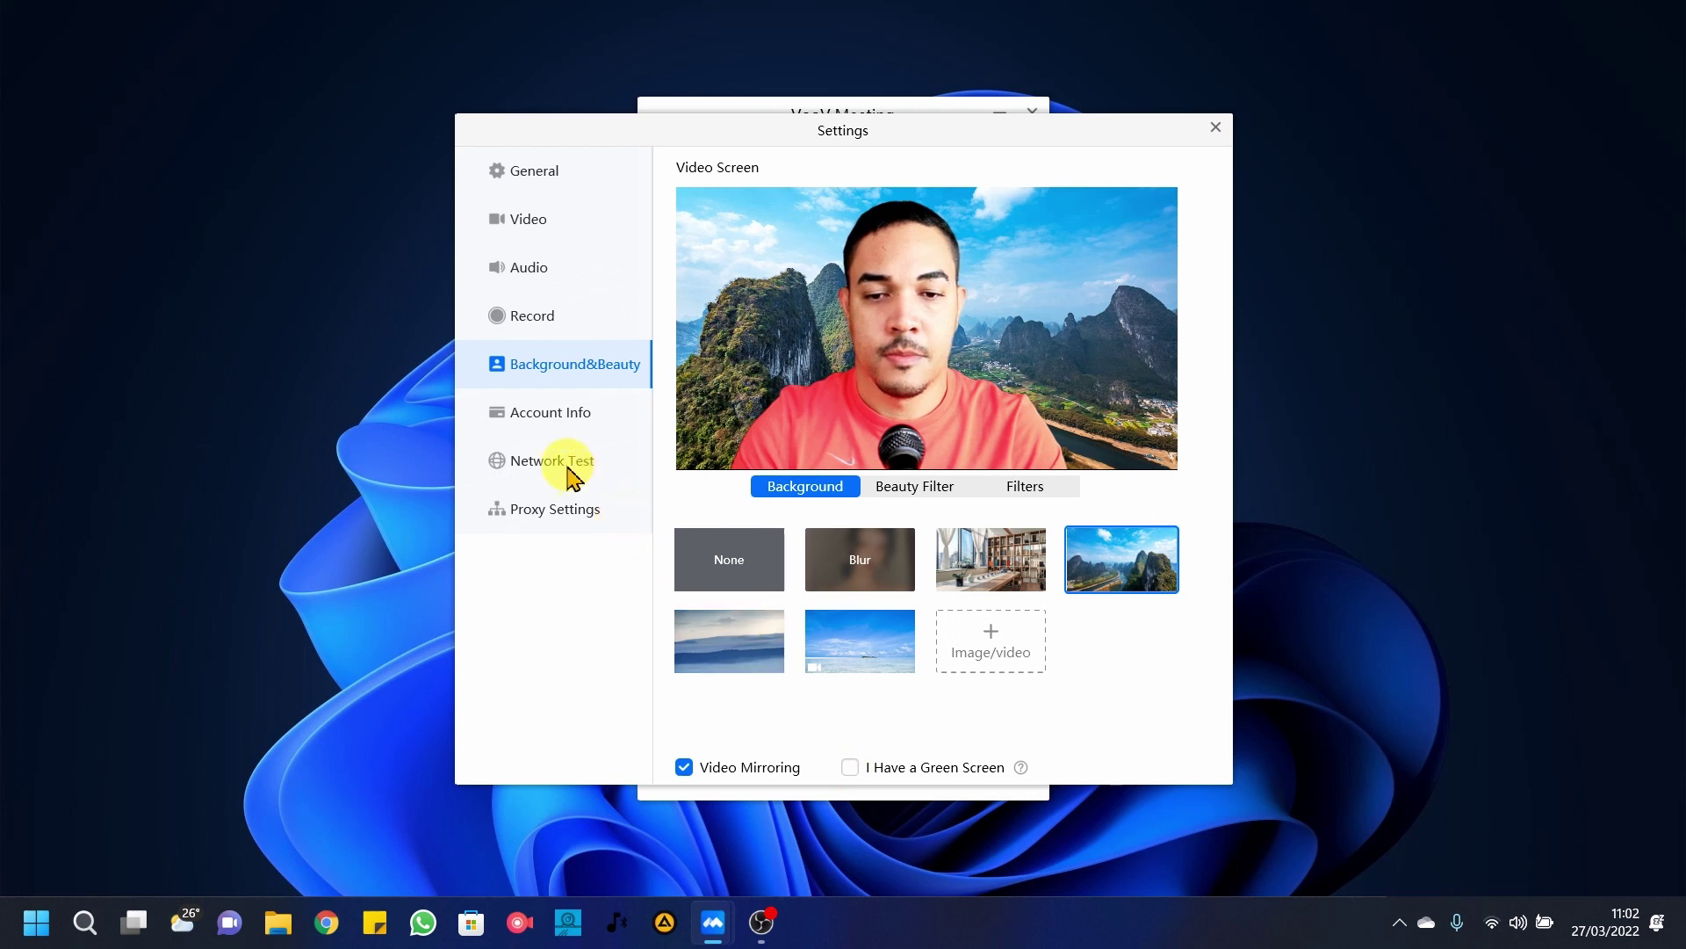
left_click(733, 564)
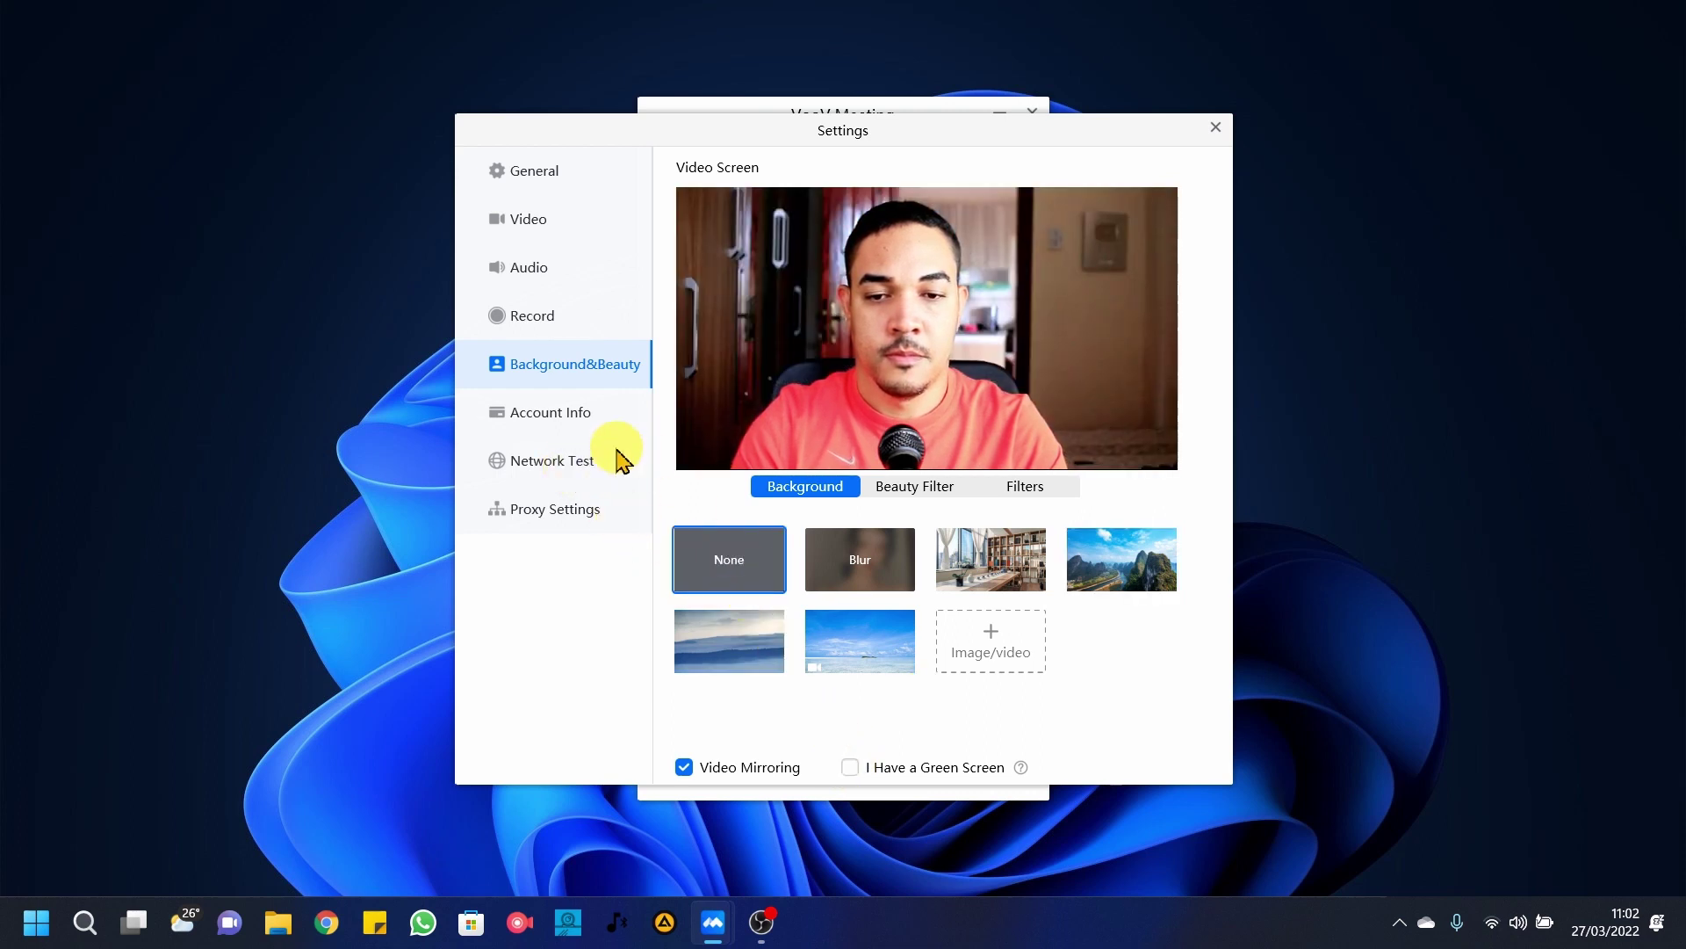
Run the network test and close the settings
left_click(568, 464)
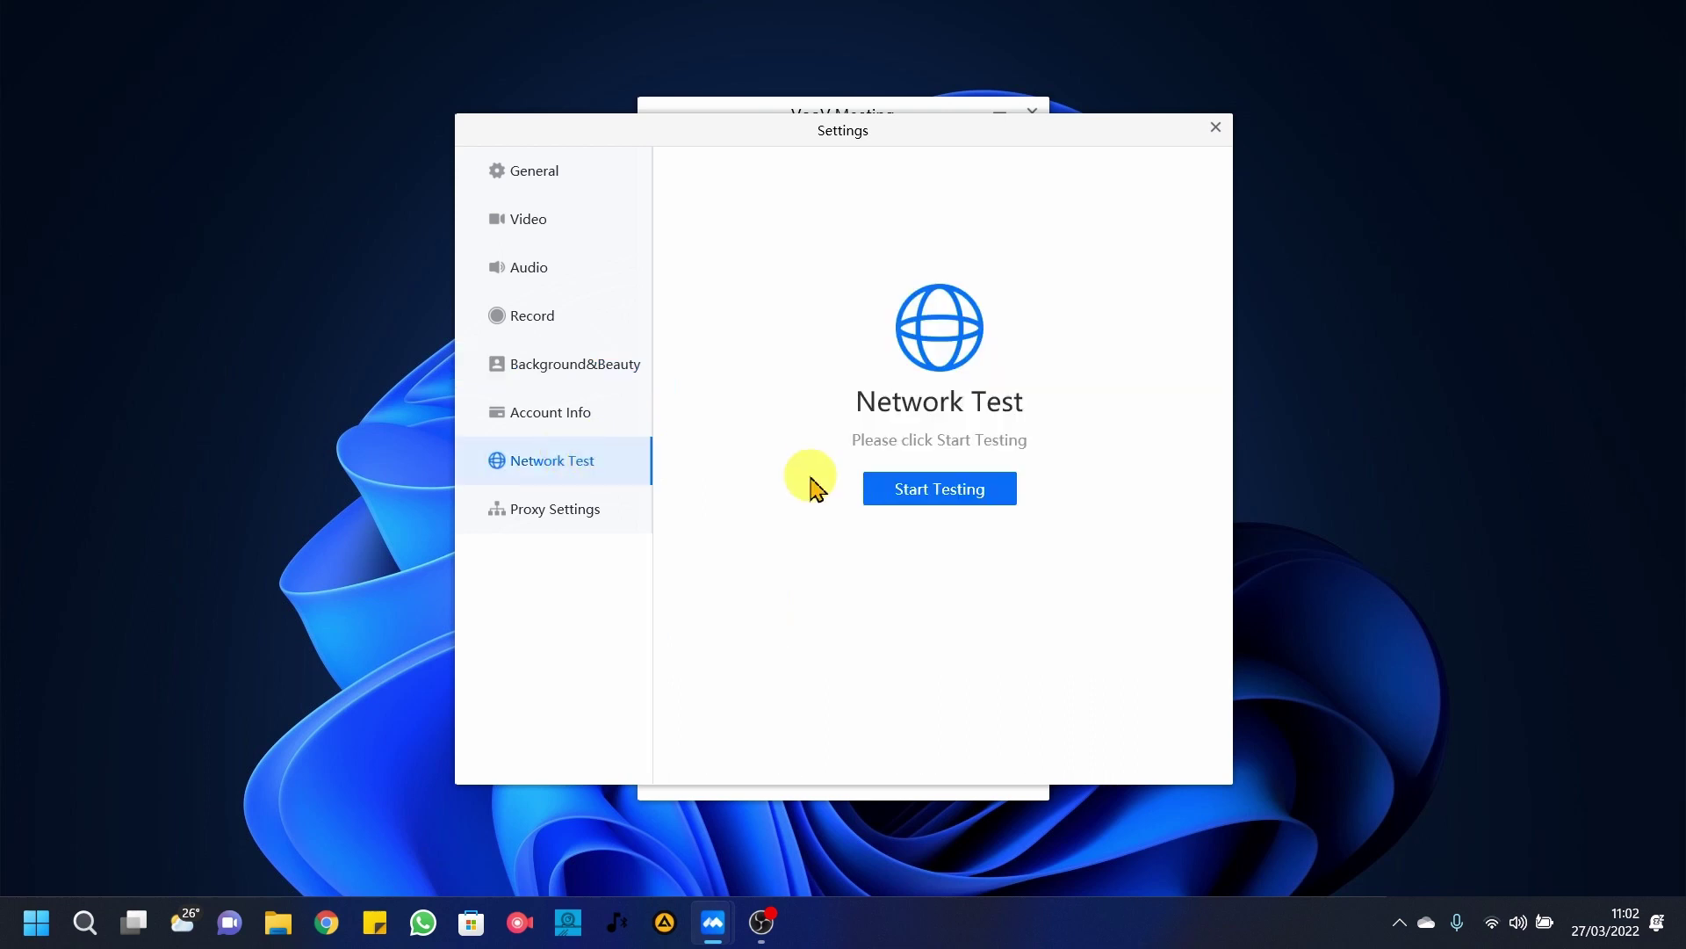
left_click(896, 488)
left_click(1216, 126)
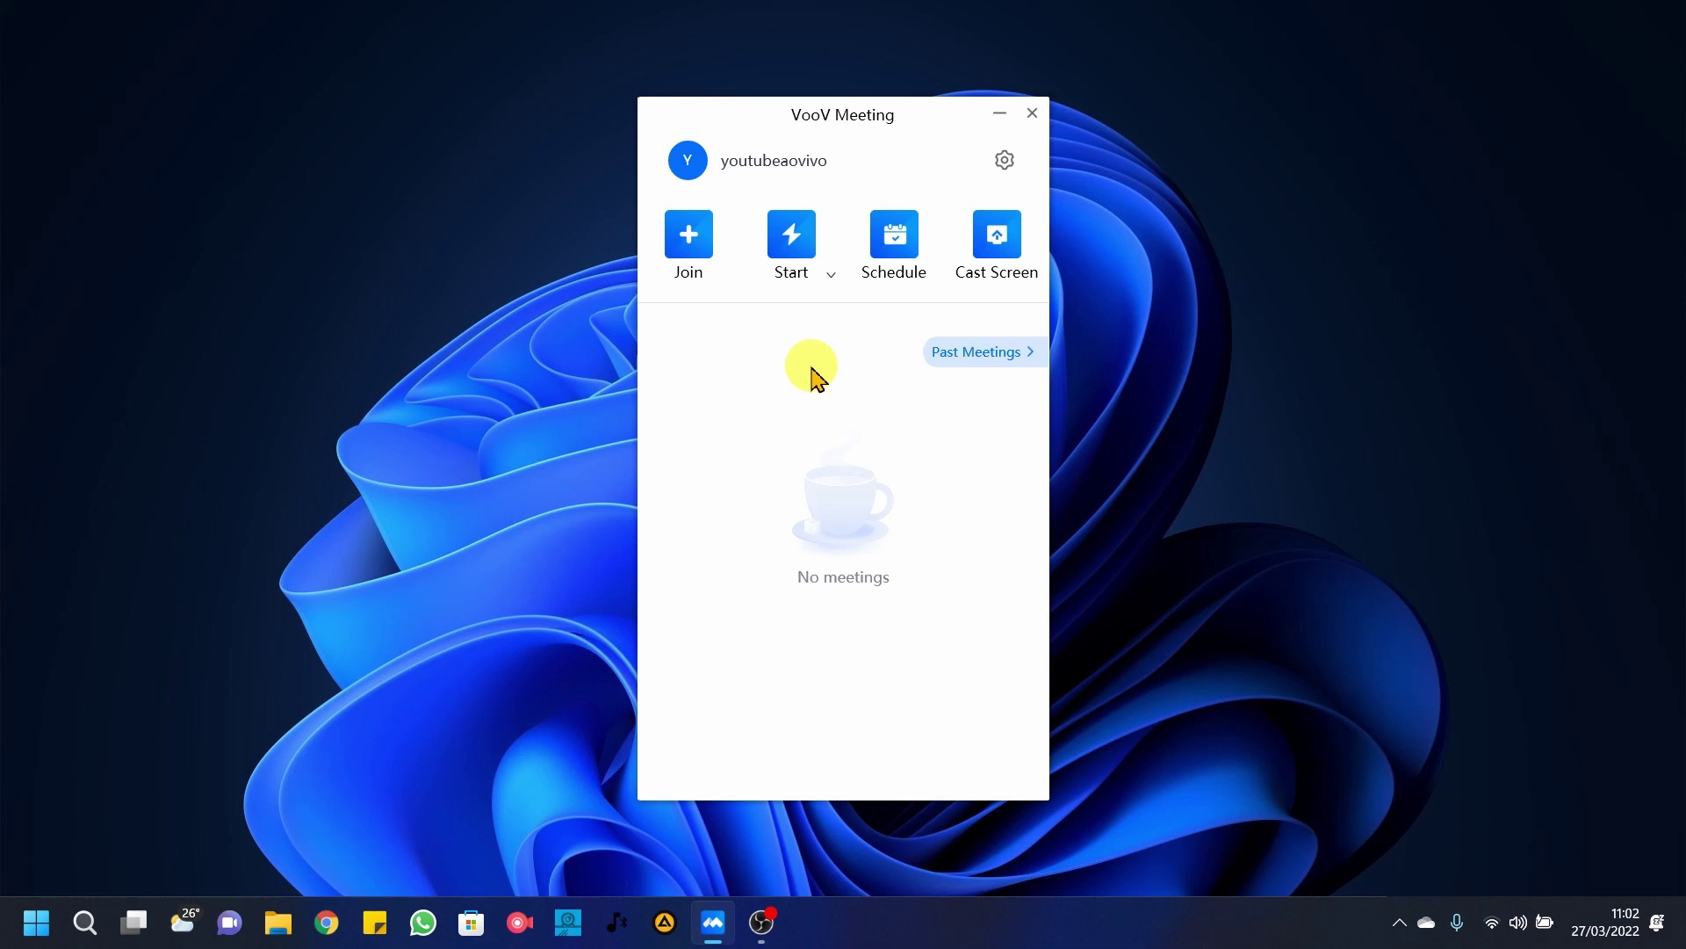
Start an instant meeting connected through PC Audio and open its invitation and meeting information
left_click(790, 243)
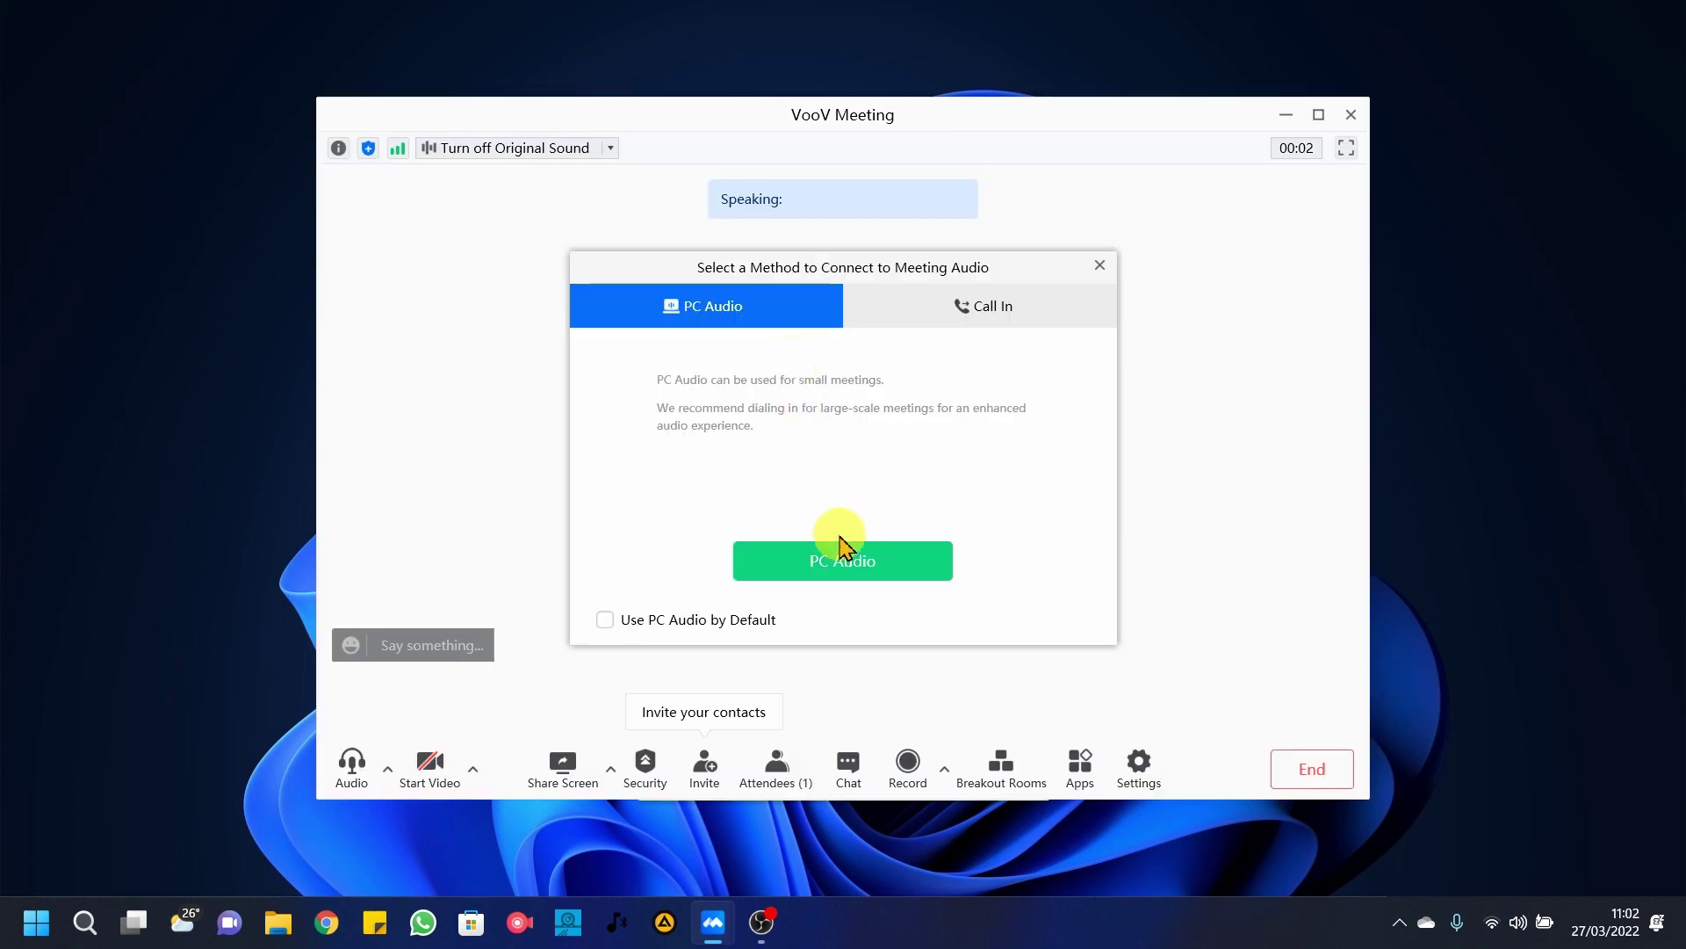
left_click(844, 553)
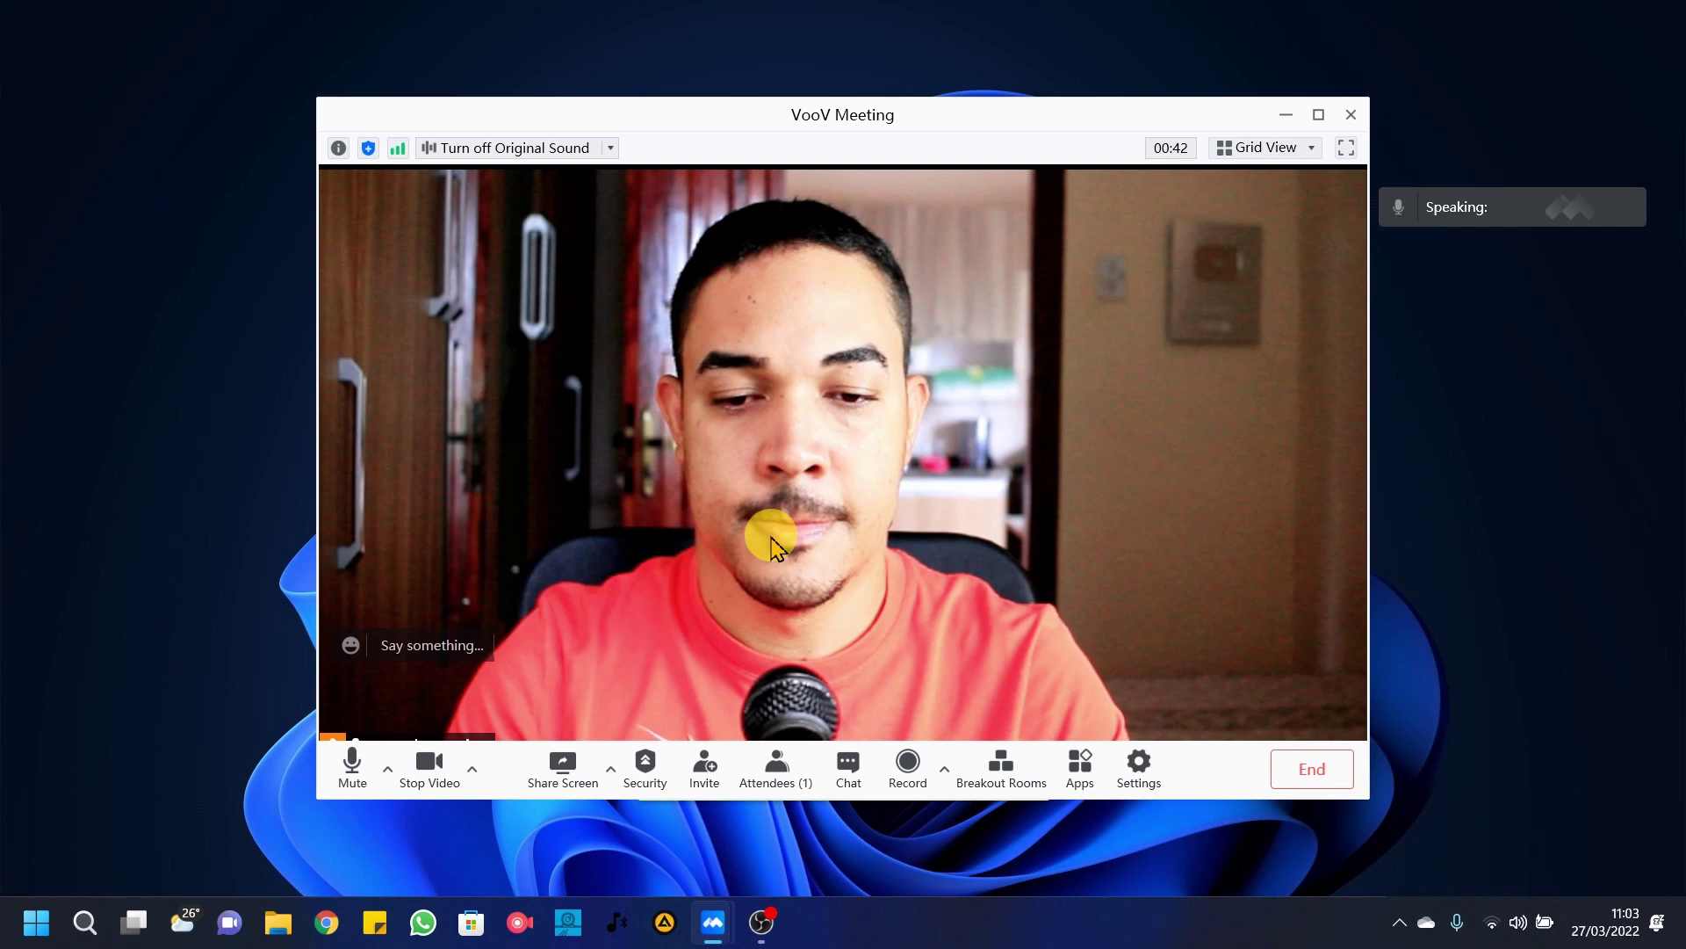
left_click(705, 768)
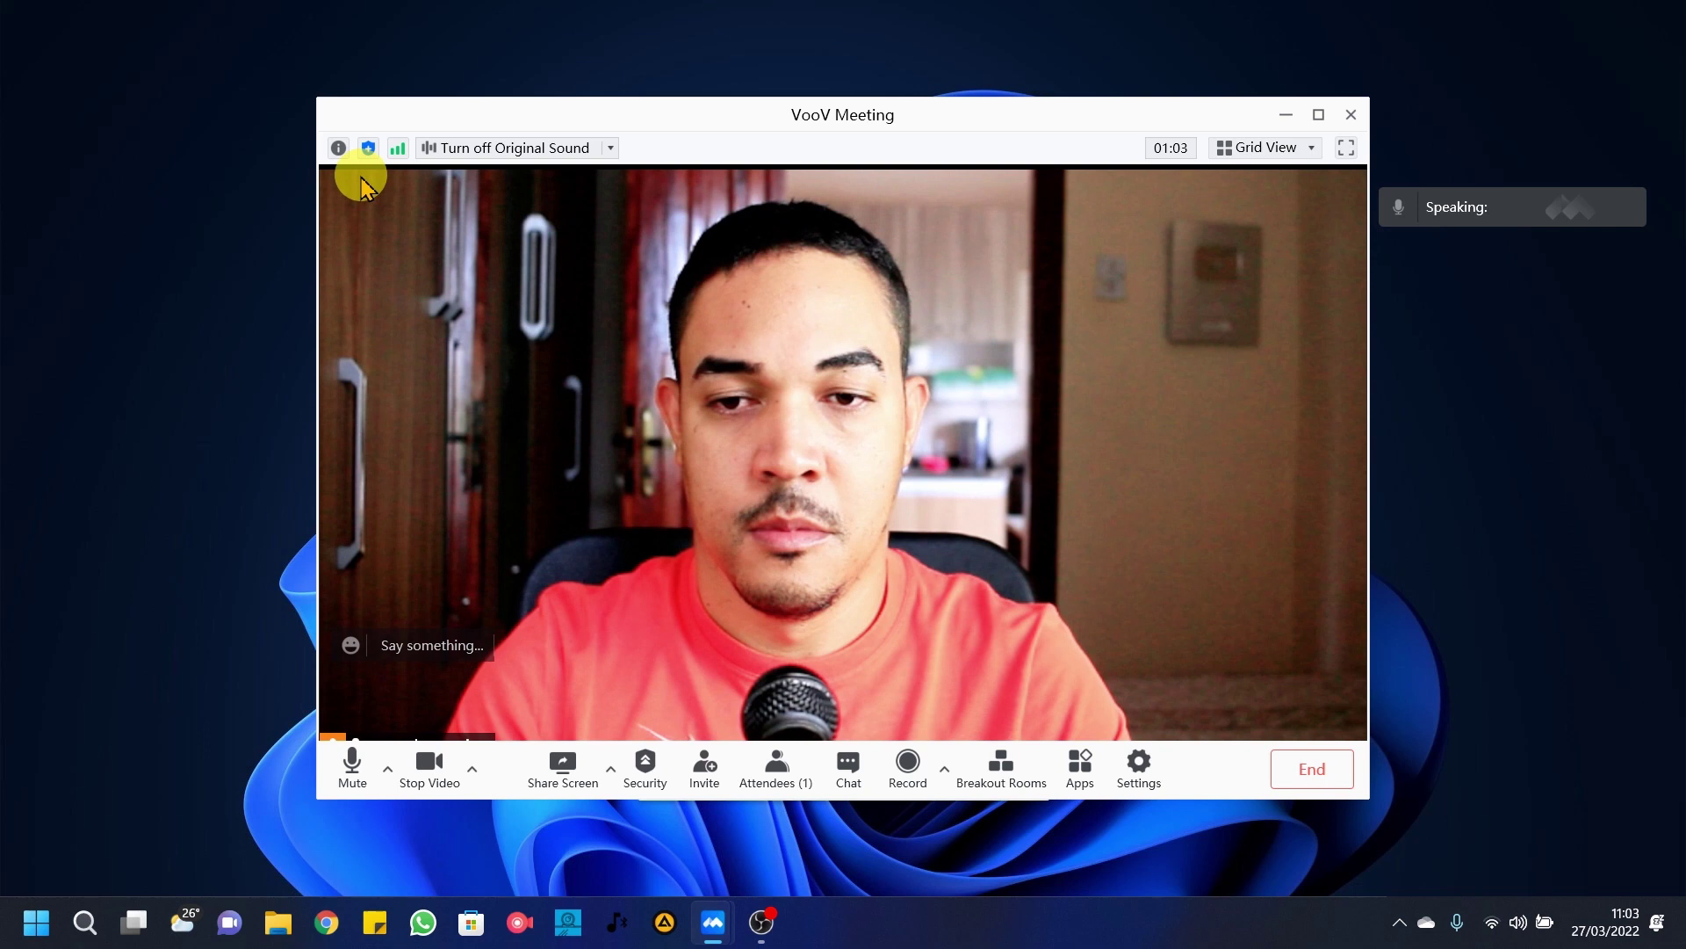
left_click(338, 147)
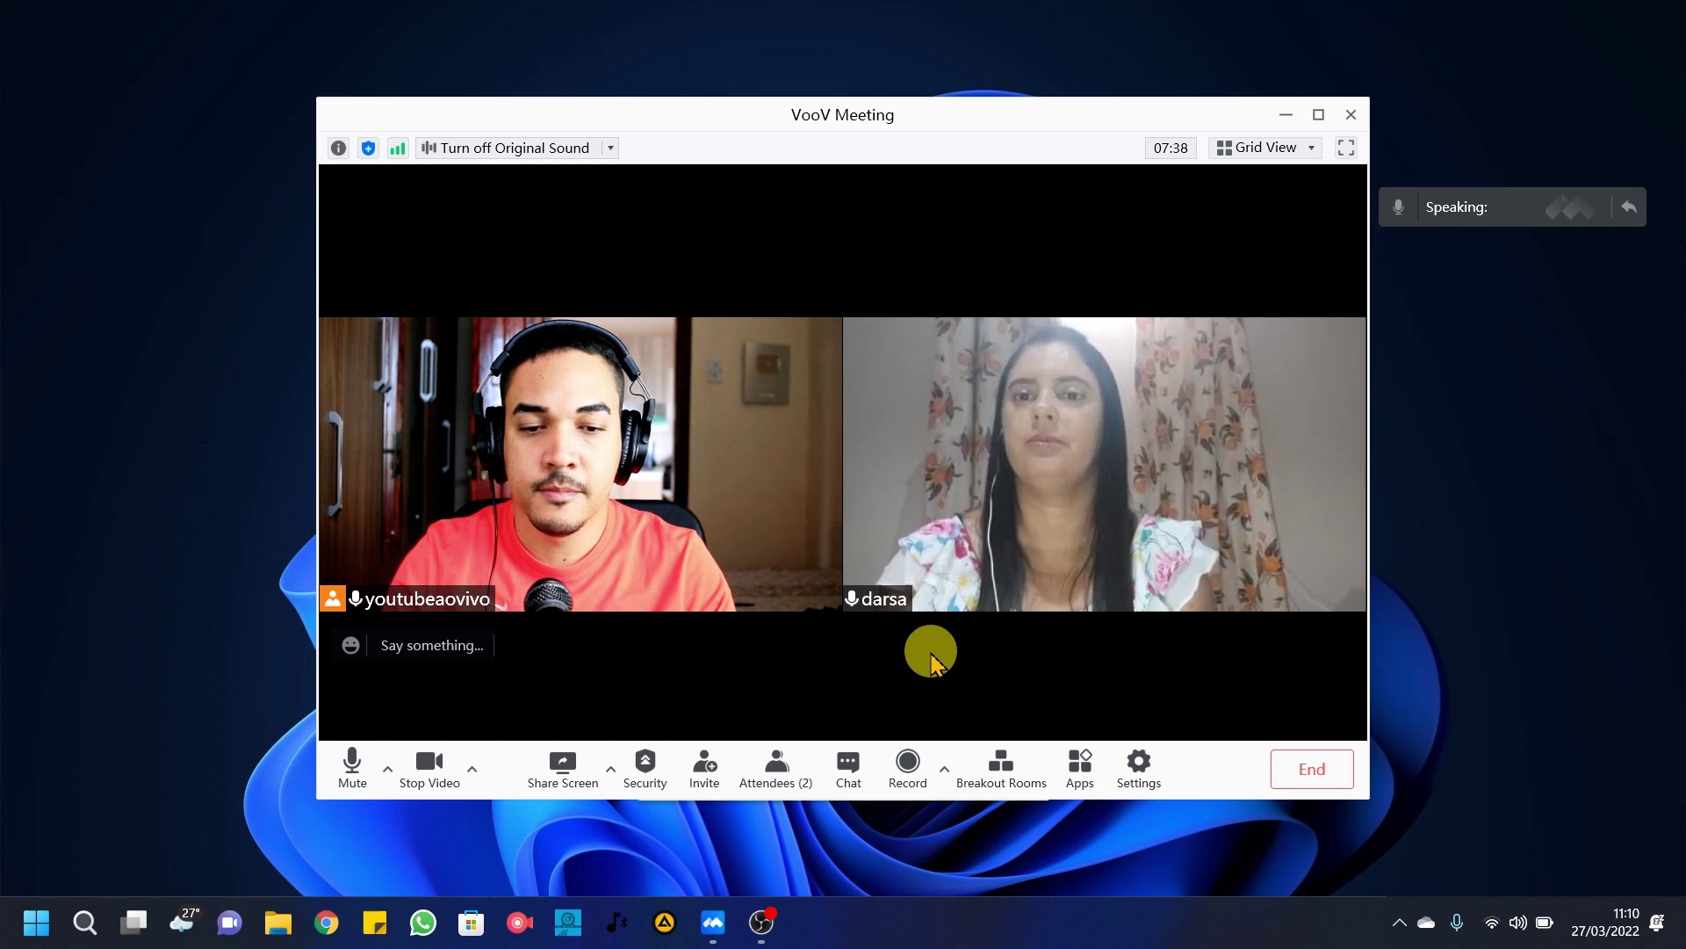
Record the meeting with the joined attendee and stop the recording
left_click(904, 764)
left_click(896, 516)
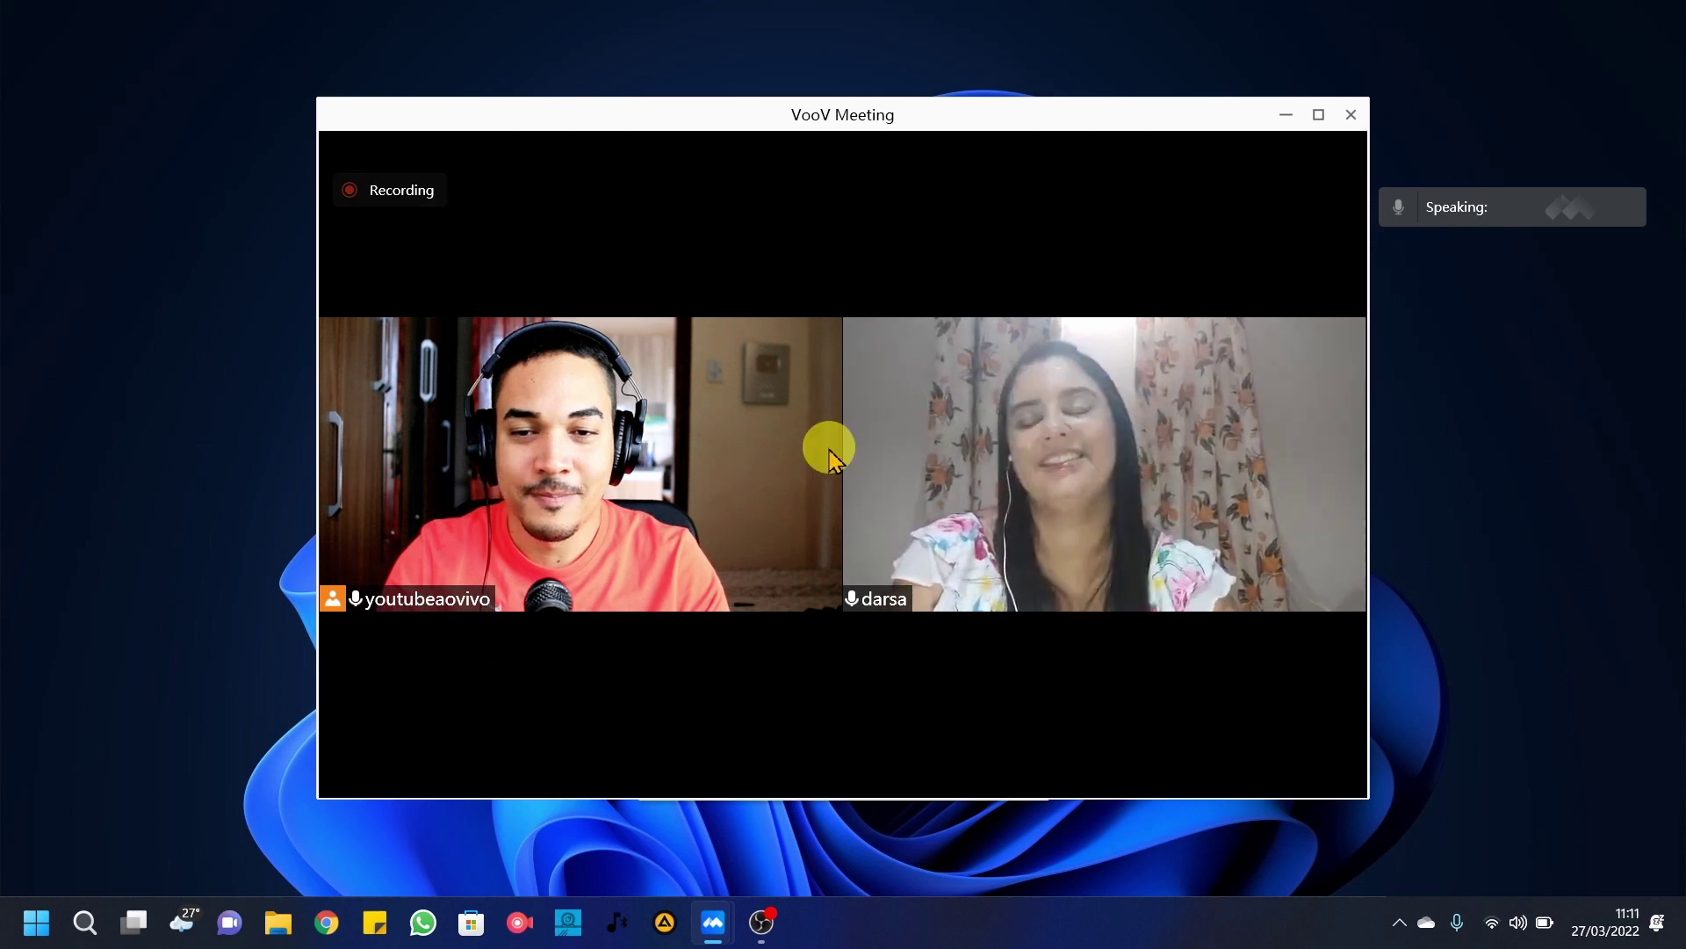
left_click(498, 191)
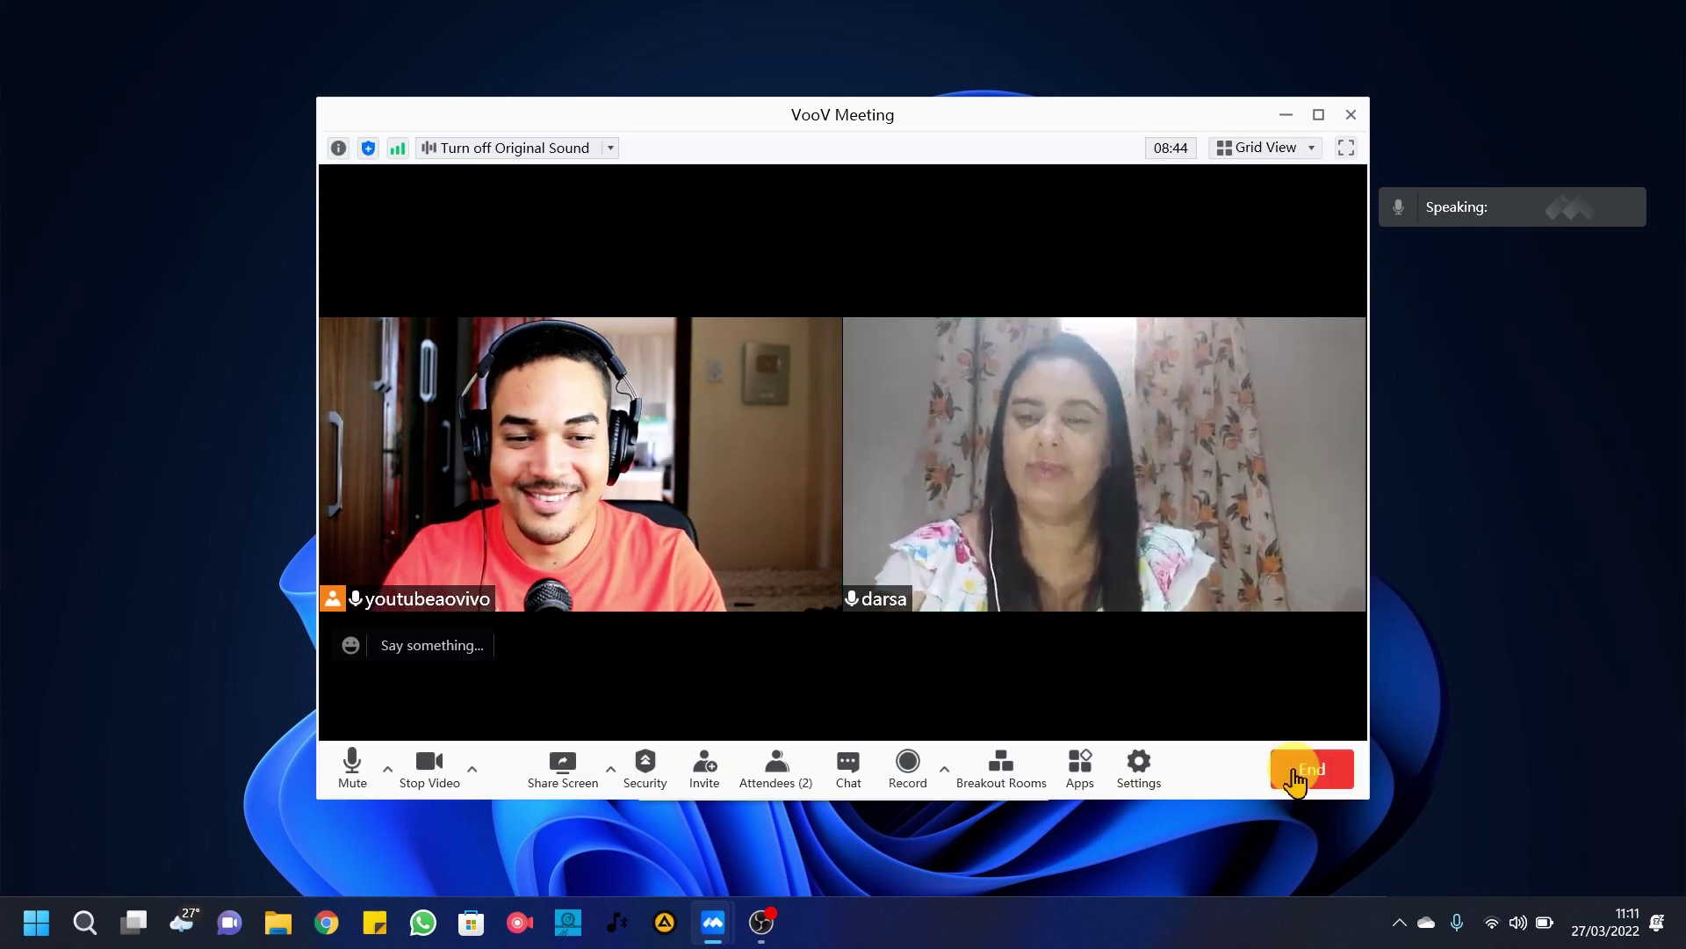
End the meeting and confirm so the recording file is converted
left_click(1298, 770)
left_click(858, 518)
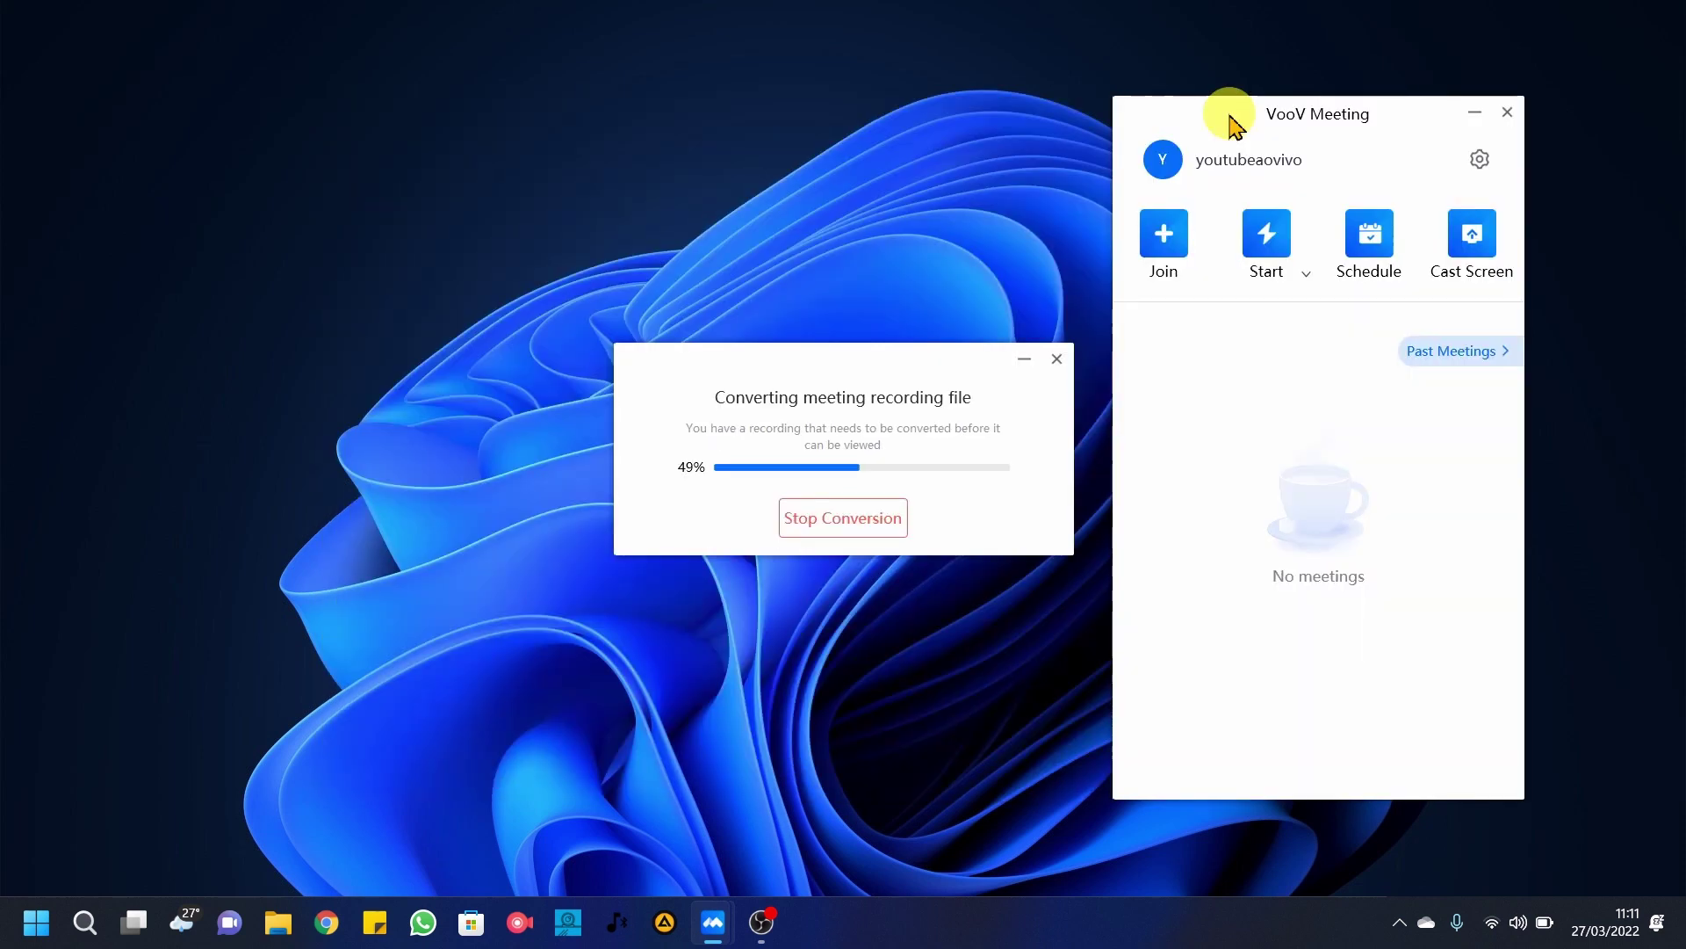